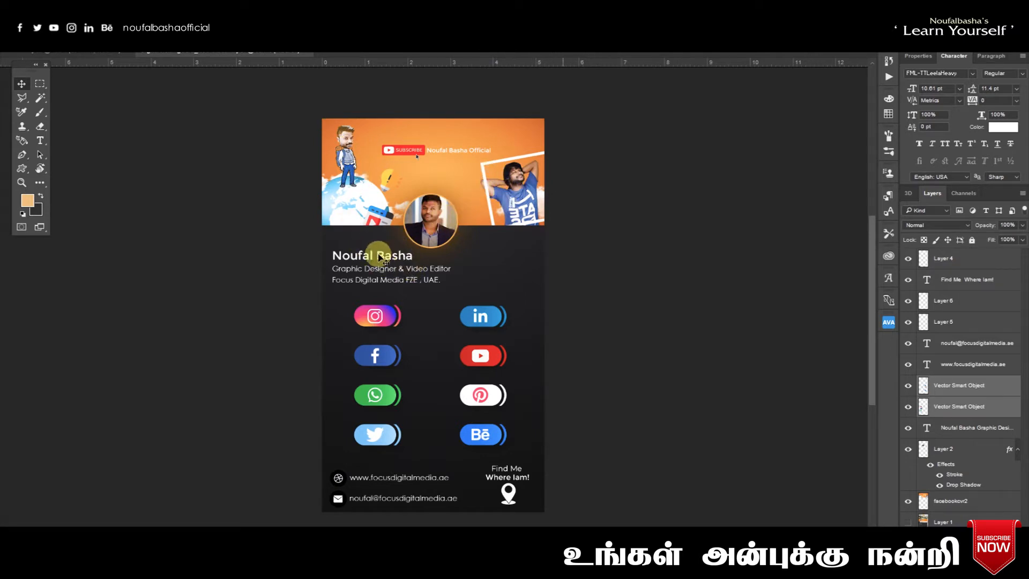
# - Select the name and job title text on the finished visiting card
pyautogui.click(433, 269)
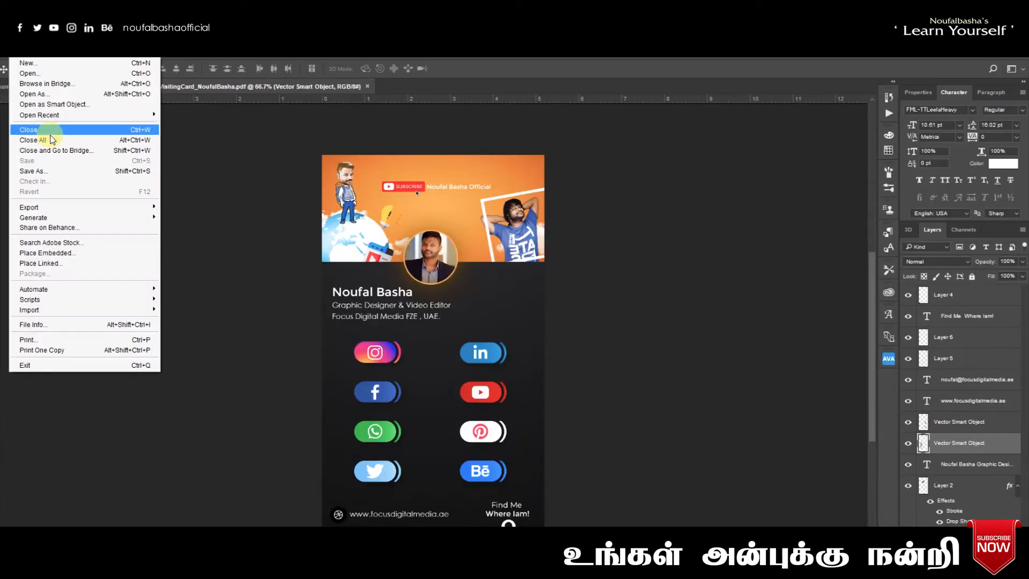
# - Save the card over the existing visiting card PDF, confirming the replacement
pyautogui.click(51, 171)
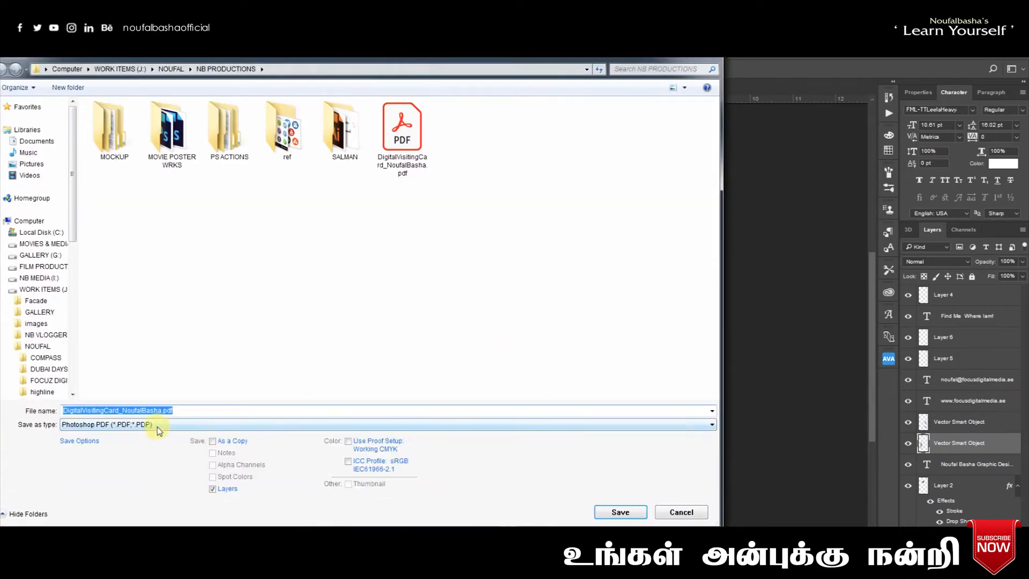
pyautogui.click(397, 142)
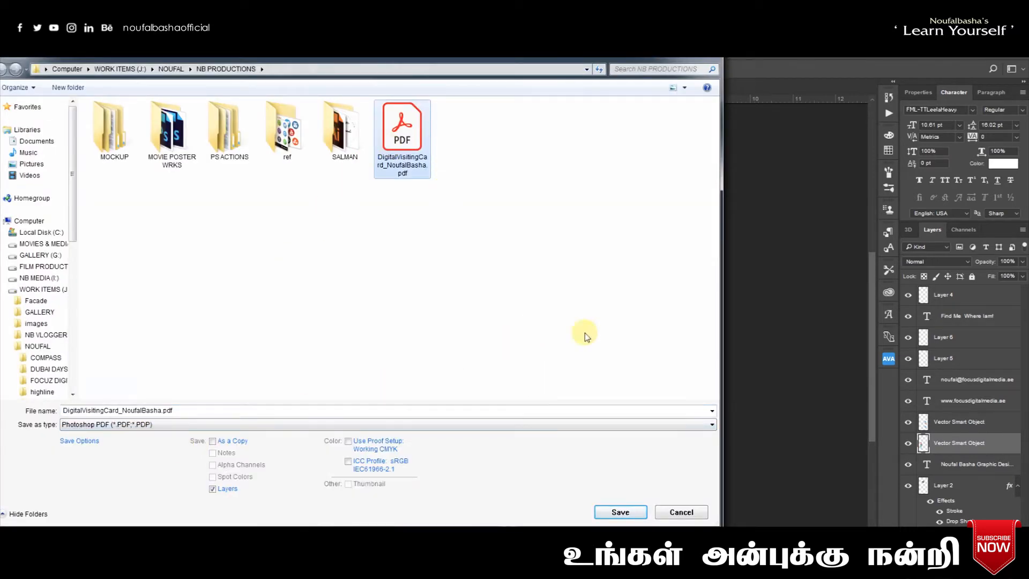
pyautogui.click(638, 509)
pyautogui.click(532, 333)
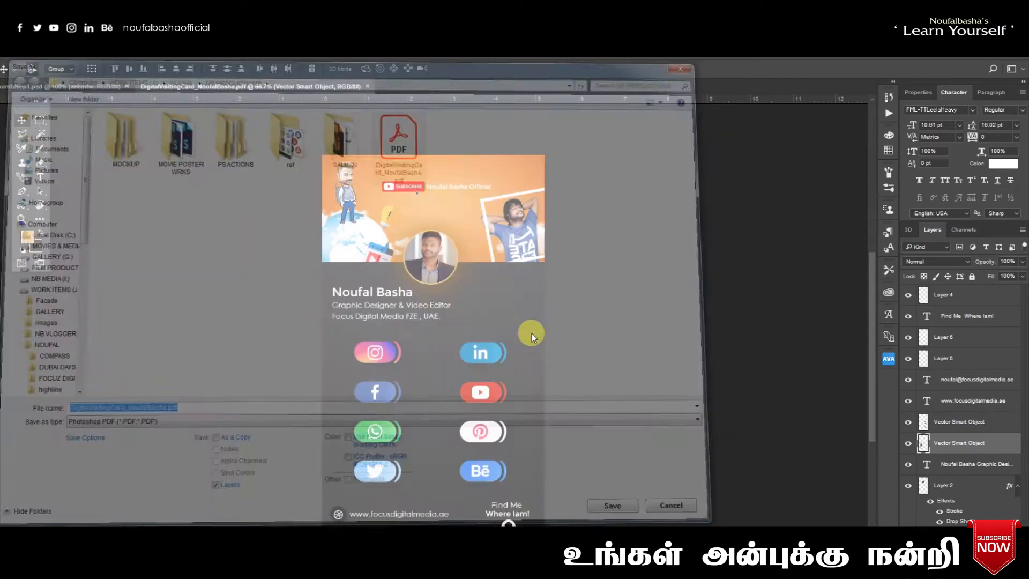
pyautogui.click(518, 264)
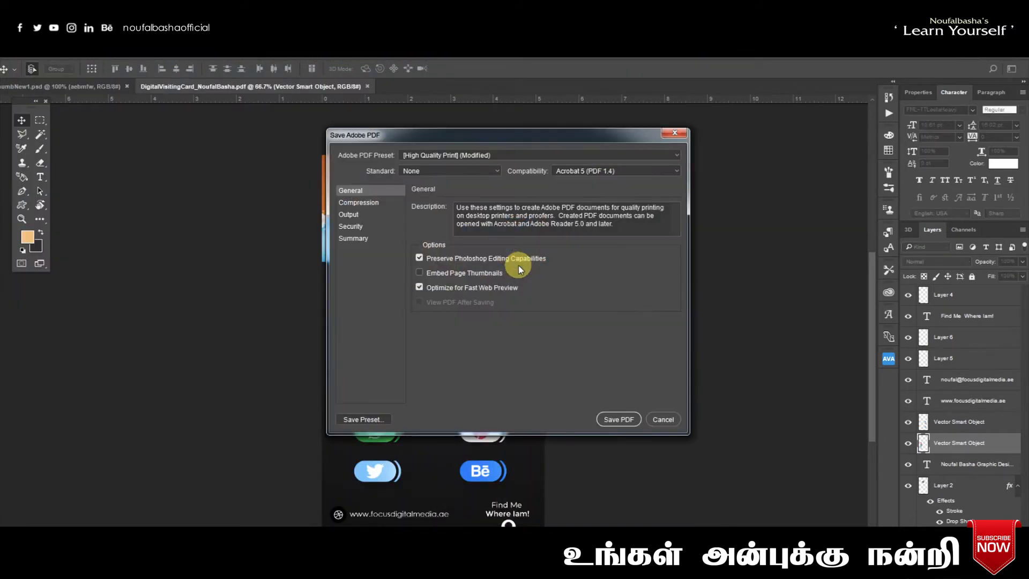
# - Save the PDF with the Press Quality preset, keeping Photoshop editing, then switch to the browser
pyautogui.click(445, 154)
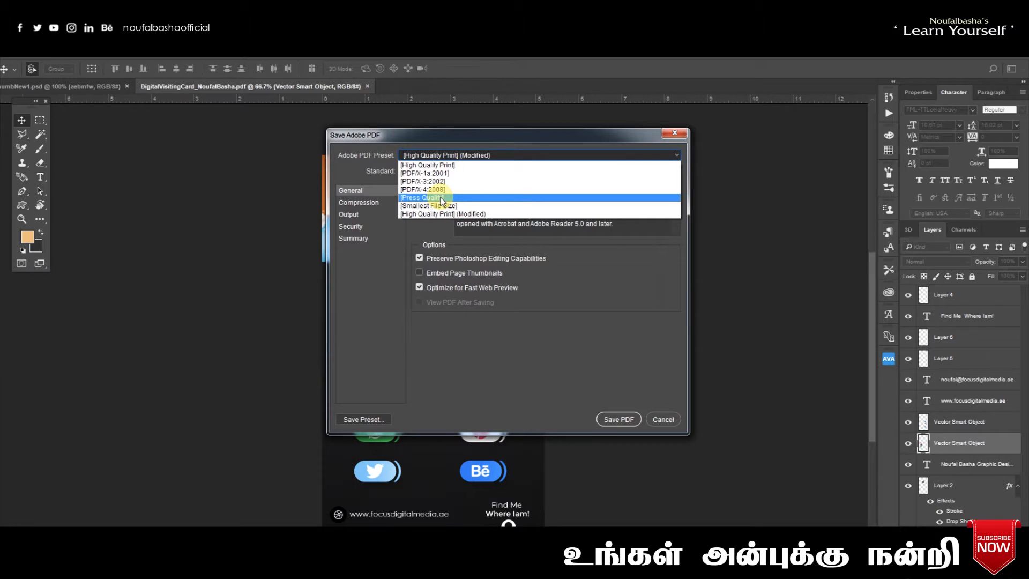
pyautogui.click(441, 198)
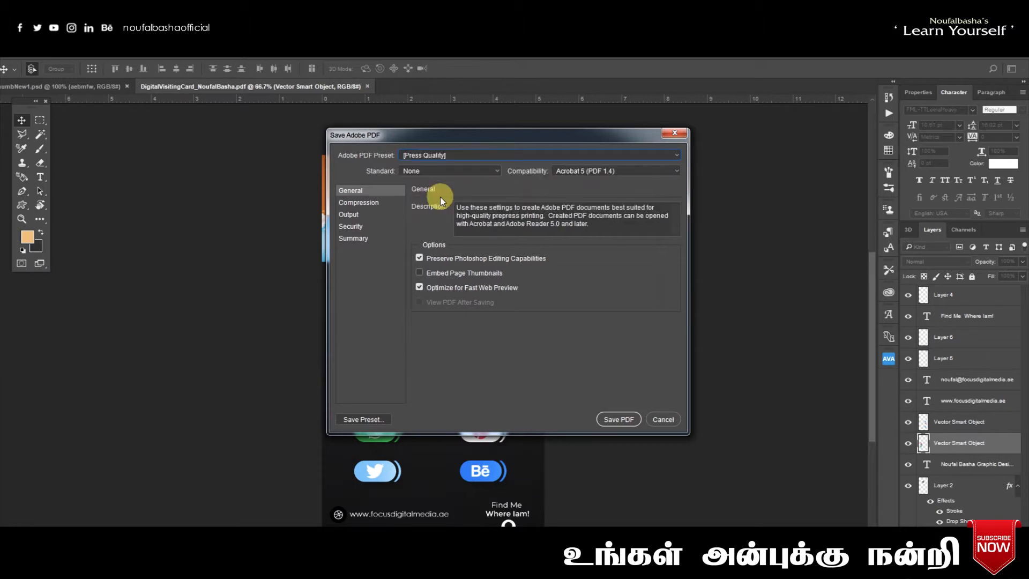
pyautogui.click(620, 419)
pyautogui.click(542, 280)
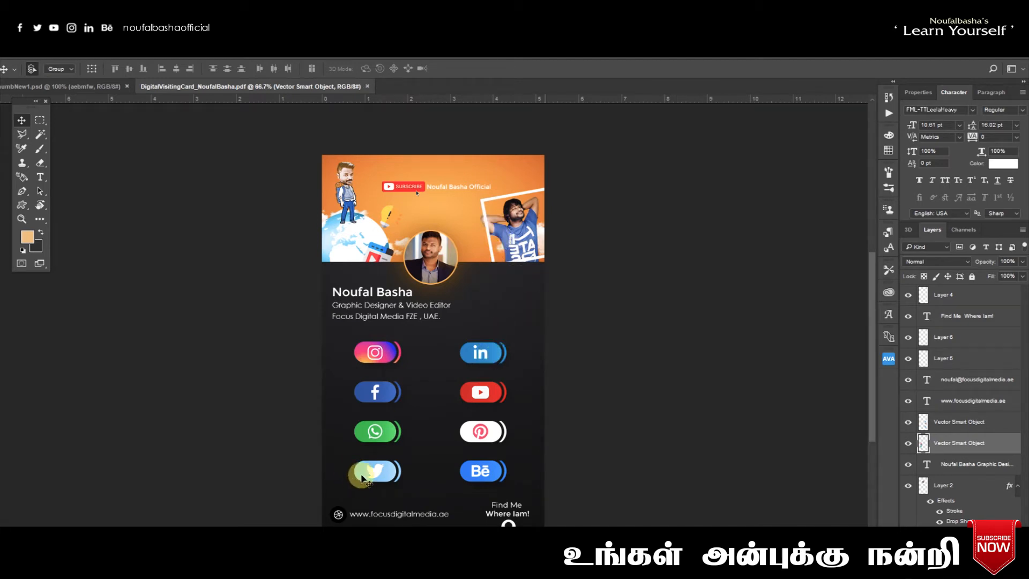
pyautogui.hotkey('alt', 'Tab')
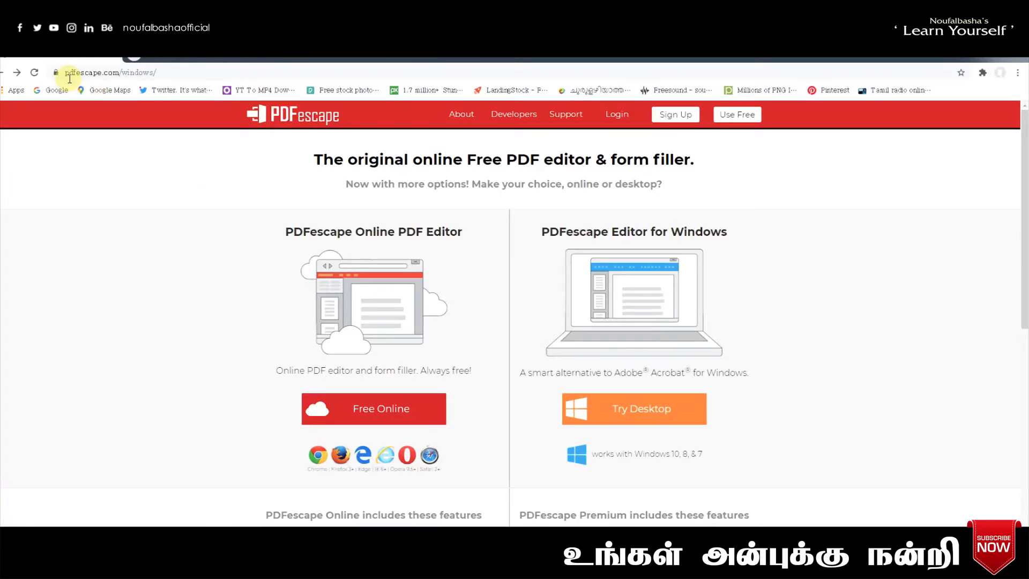
# - Upload the visiting card PDF into PDFescape's free online editor
pyautogui.click(86, 75)
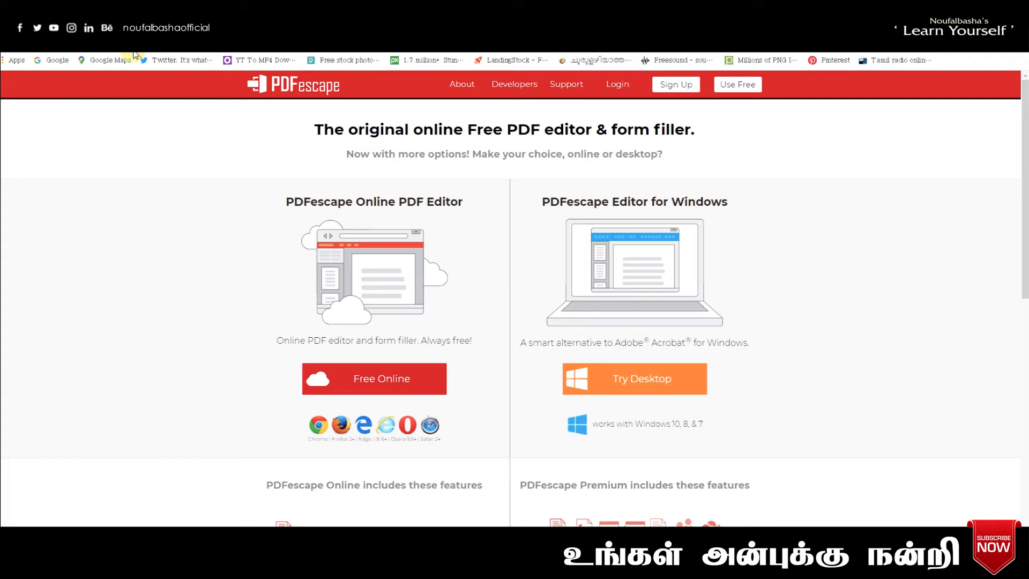
pyautogui.click(383, 387)
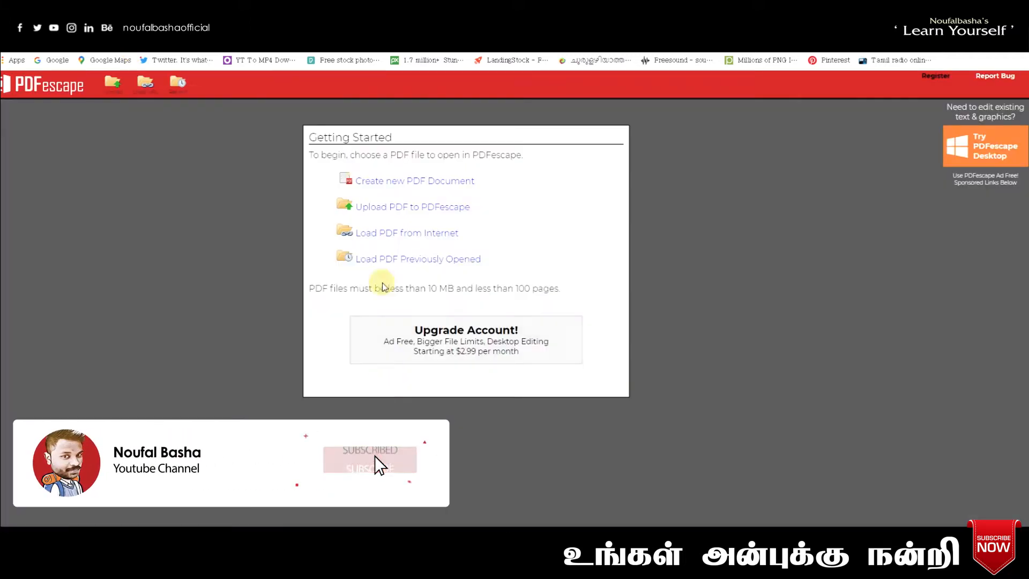
pyautogui.click(393, 214)
pyautogui.click(477, 361)
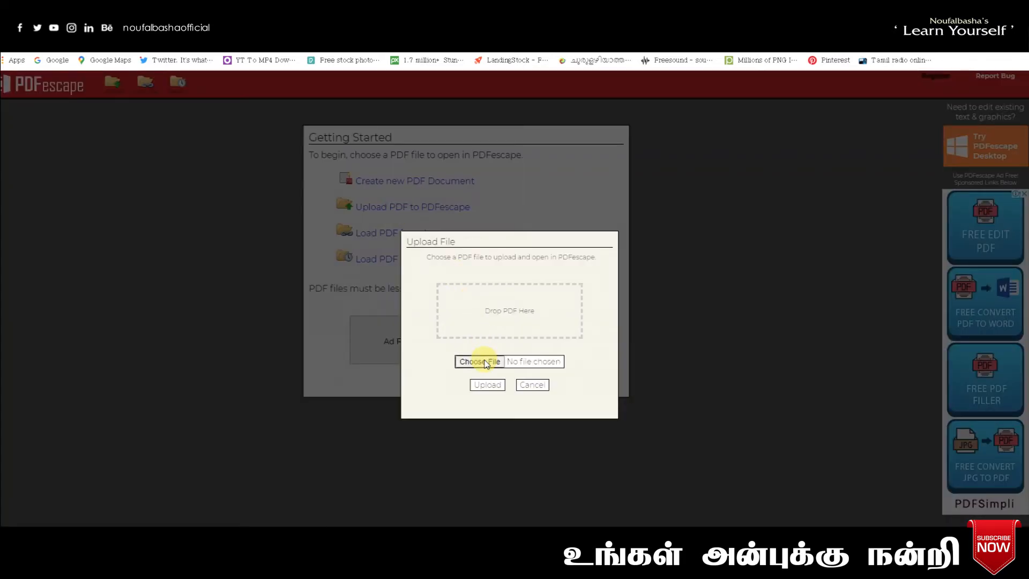
pyautogui.doubleClick(753, 105)
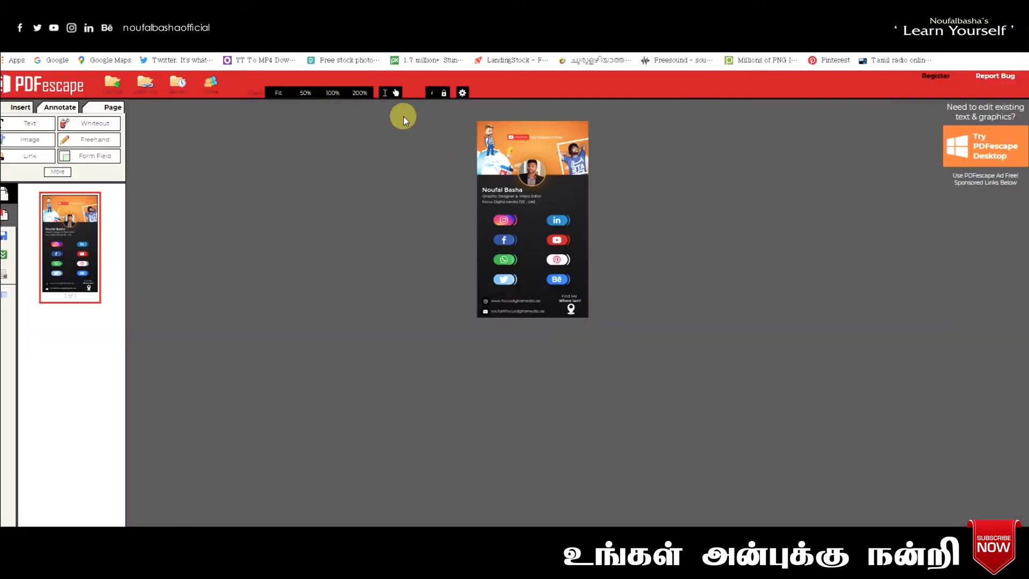
# - Zoom the card page to 200%, leave Preferences unchanged, and activate the Link tool
pyautogui.click(362, 94)
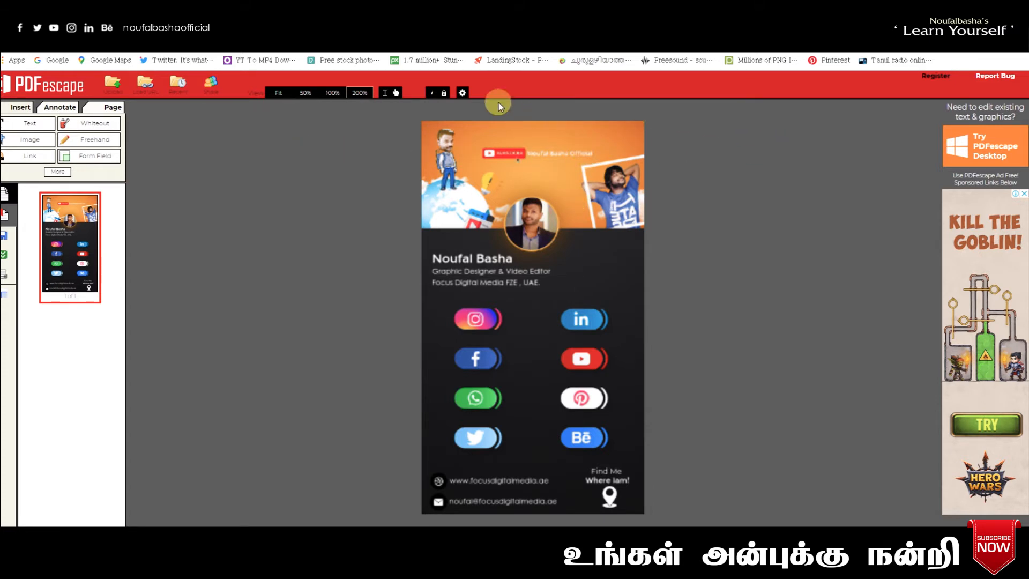
pyautogui.click(465, 93)
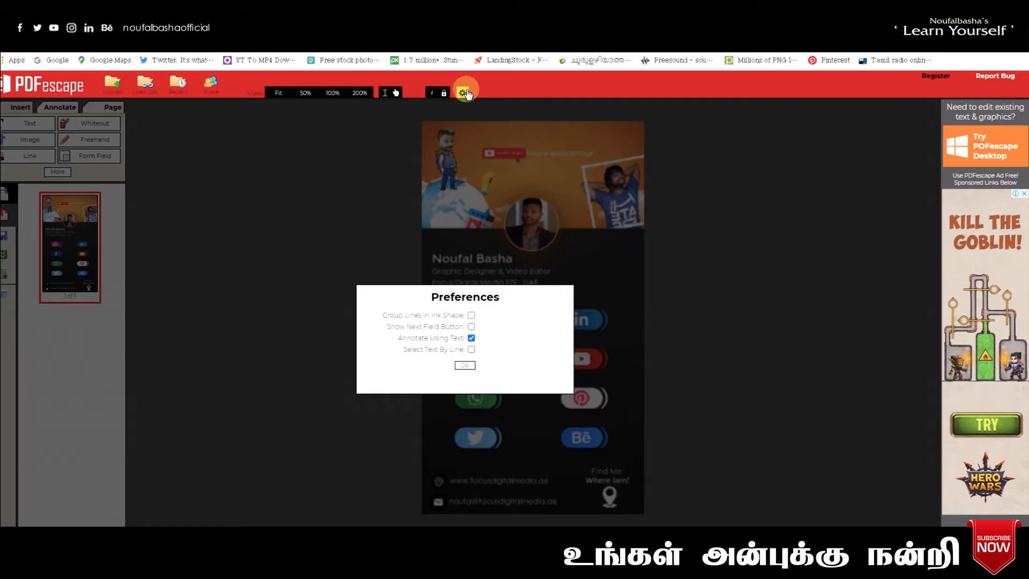
pyautogui.click(466, 365)
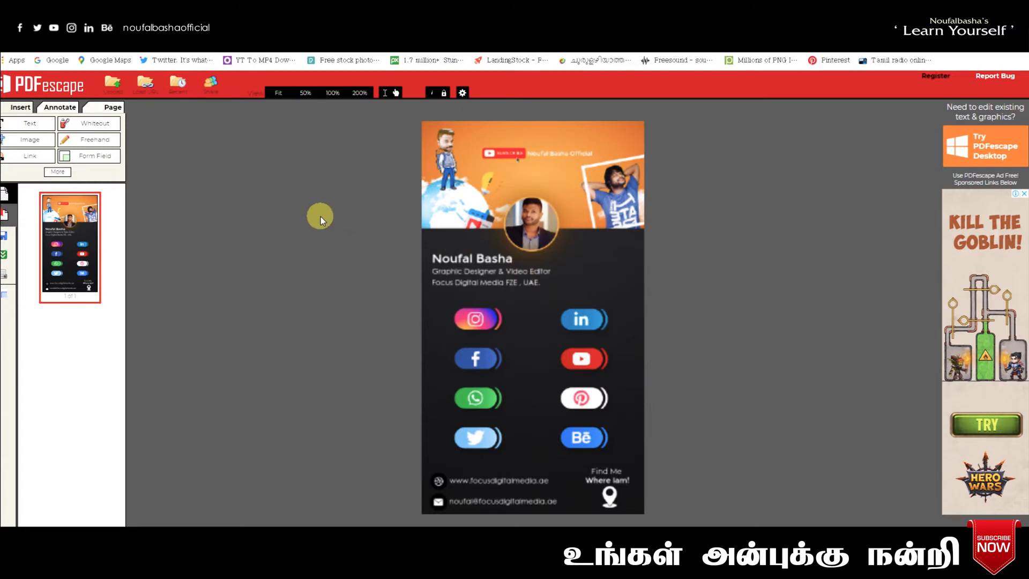
pyautogui.click(33, 161)
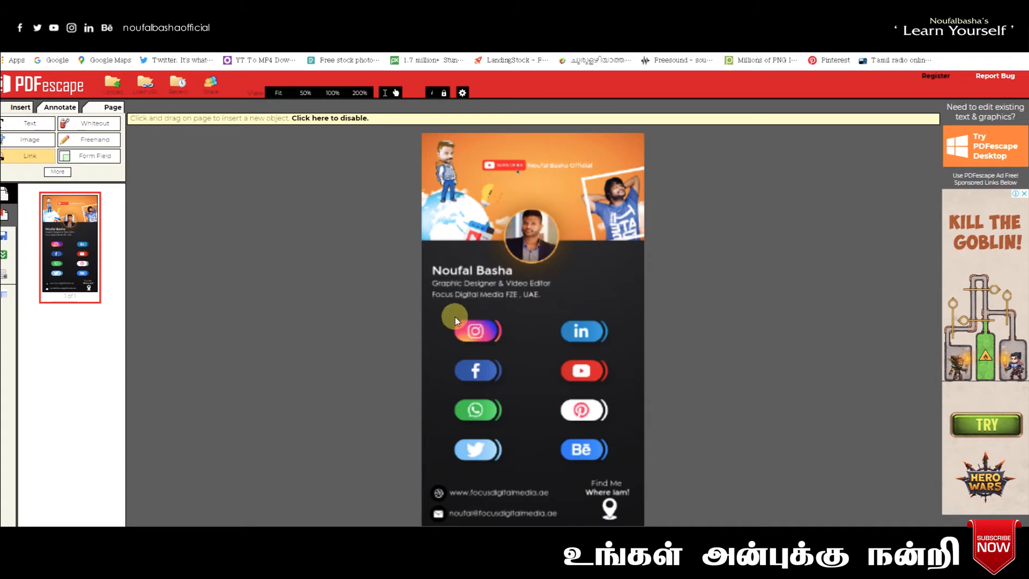
# - Link the Instagram icon to the Instagram profile address copied from a new tab
pyautogui.click(504, 346)
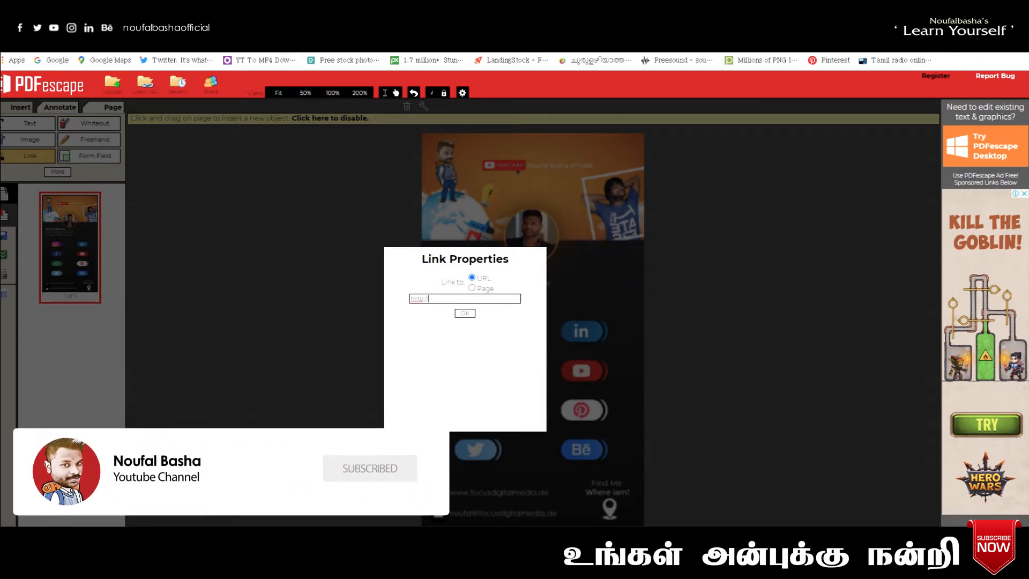
pyautogui.hotkey('ctrl', 't')
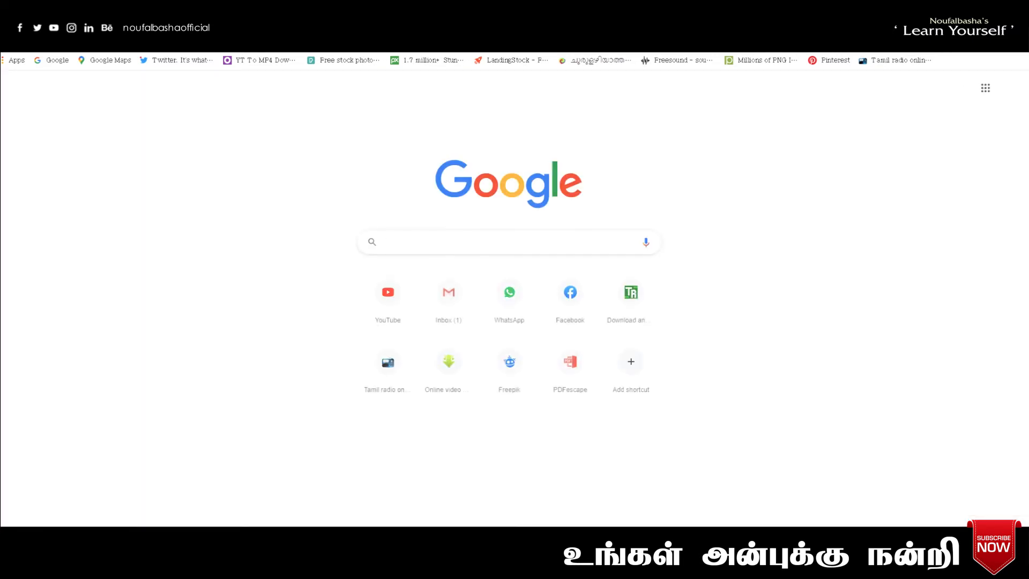
pyautogui.write('instagra')
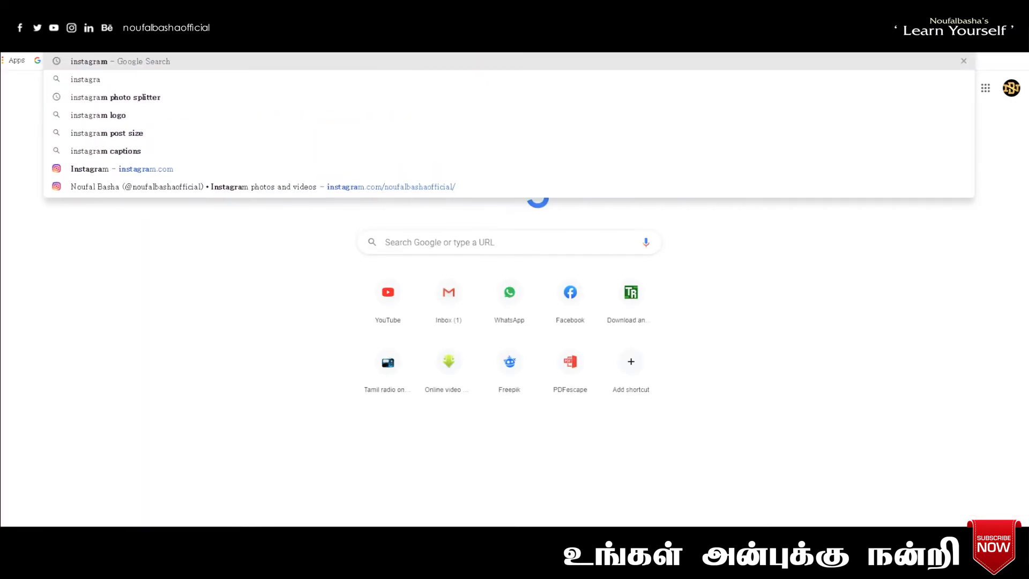
pyautogui.click(180, 169)
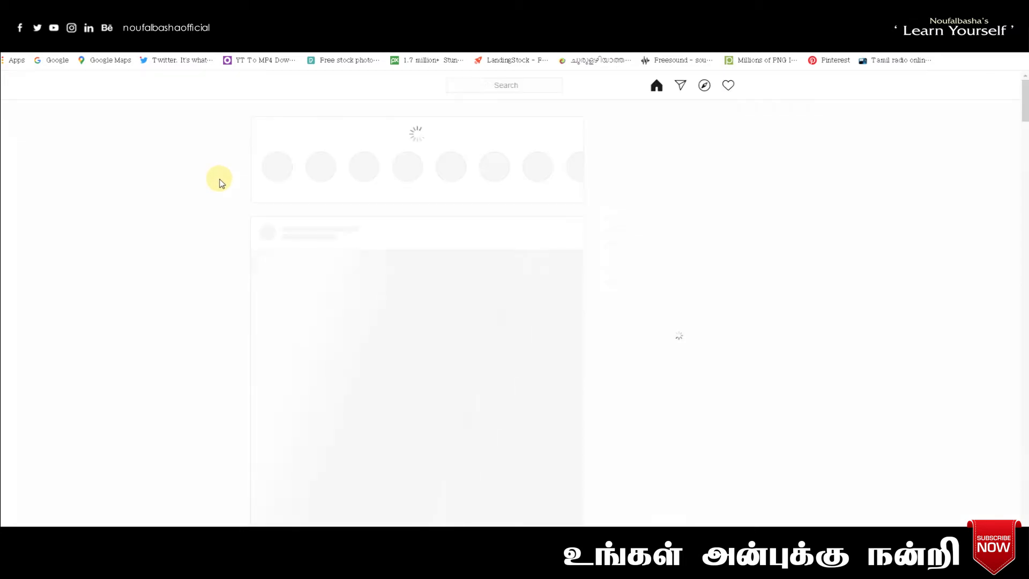
pyautogui.click(672, 141)
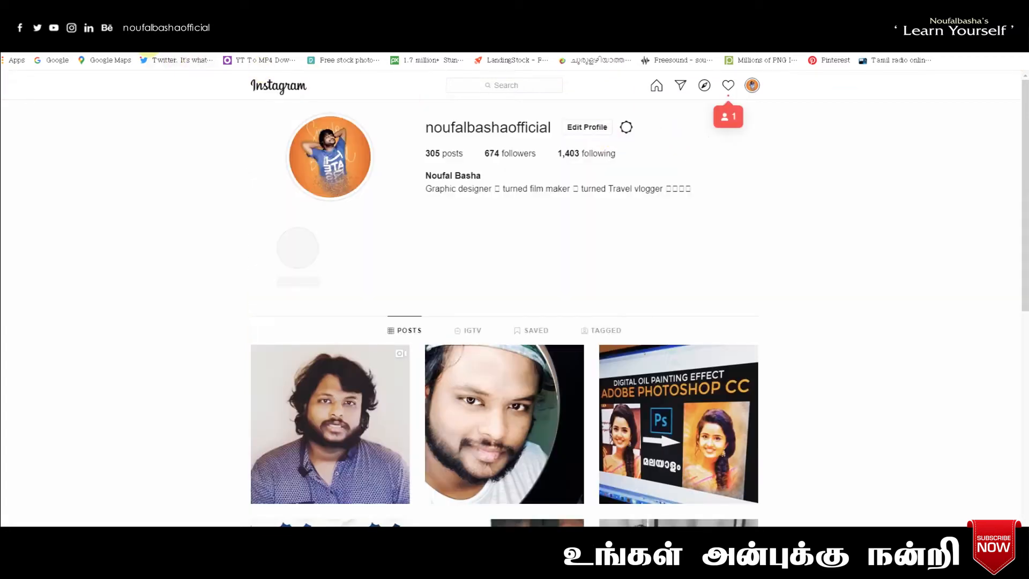
pyautogui.rightClick(151, 54)
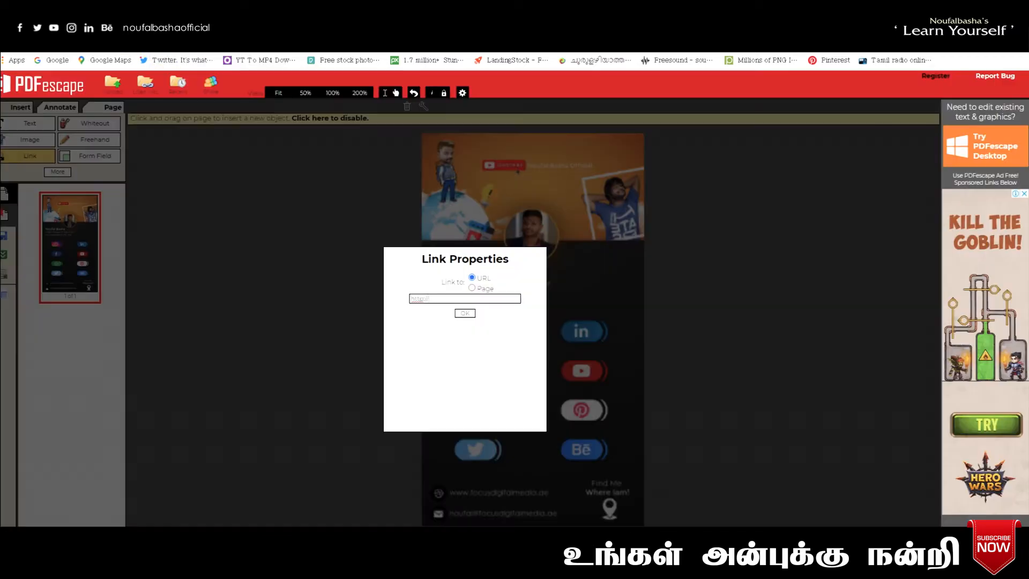
pyautogui.moveTo(442, 301); pyautogui.dragTo(356, 303)
pyautogui.write('https://www.instagram.com/noufalbashaofficial/')
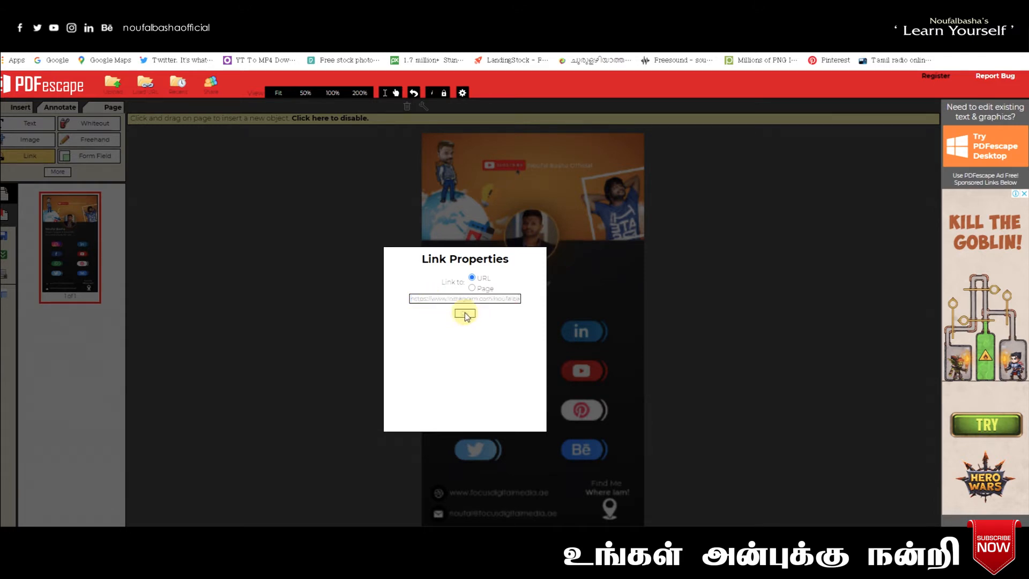
pyautogui.click(465, 314)
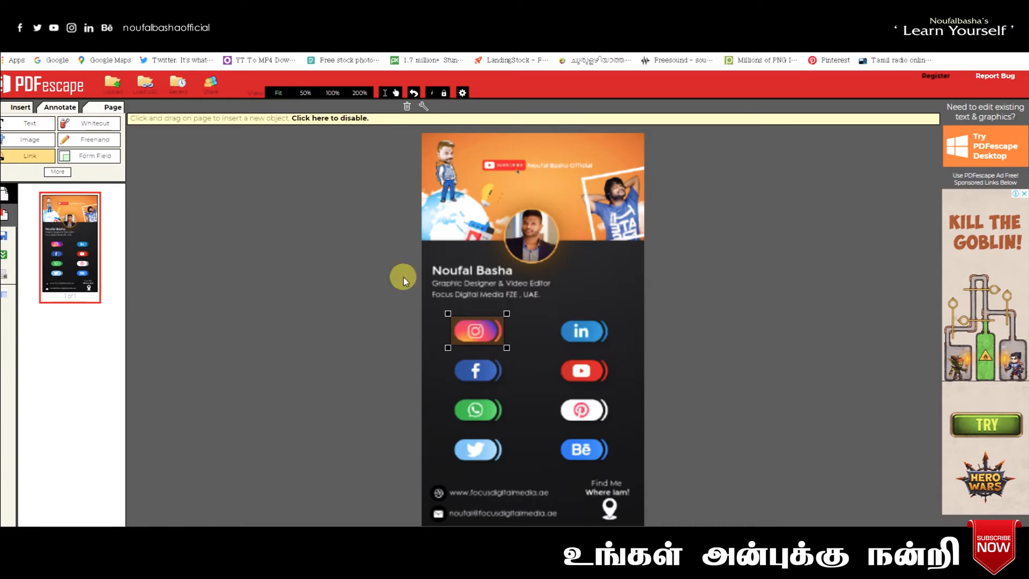
# - Draw a link area over the LinkedIn icon and open the LinkedIn profile in a new tab
pyautogui.click(46, 163)
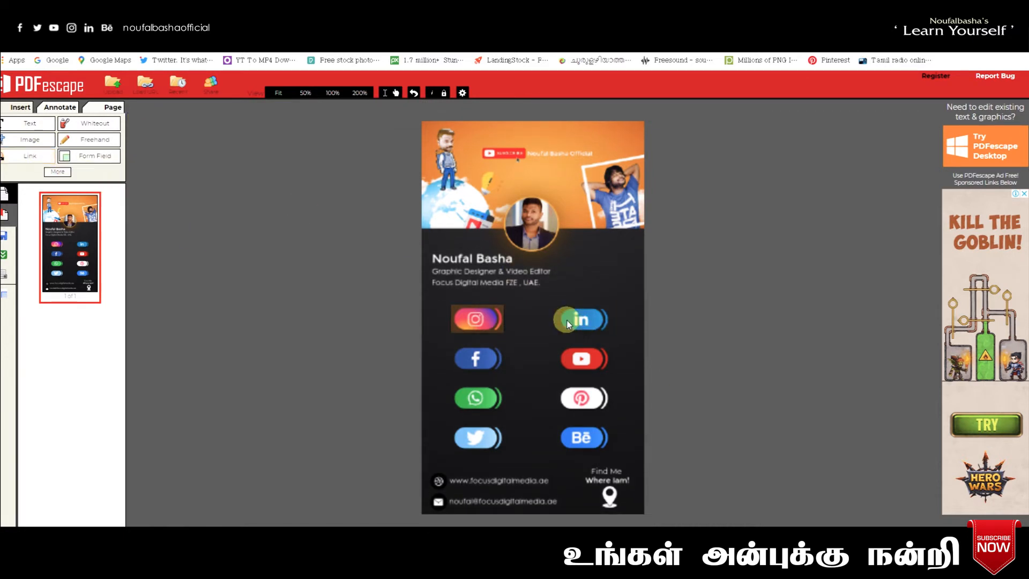
pyautogui.click(30, 155)
pyautogui.moveTo(557, 313); pyautogui.dragTo(614, 349)
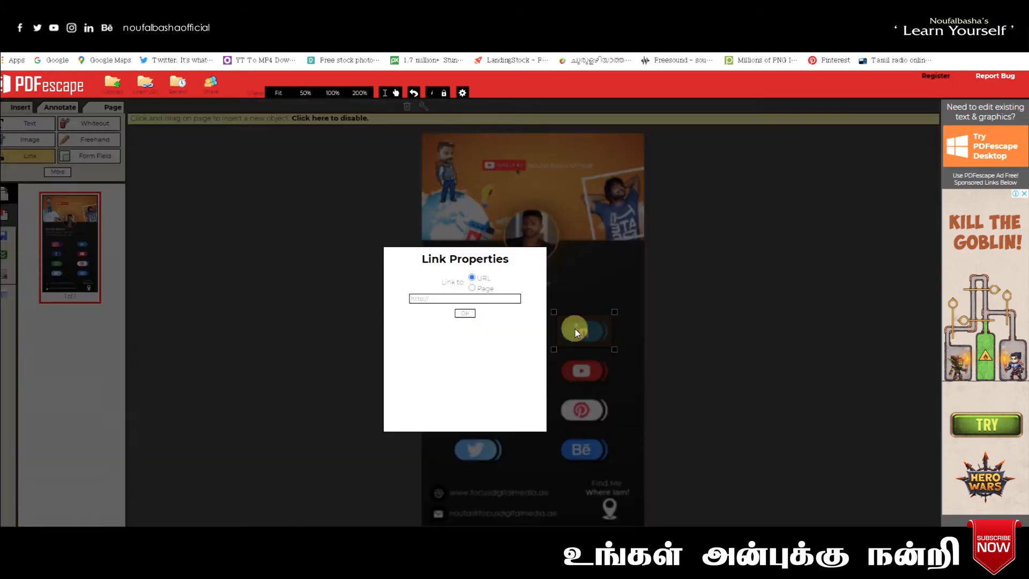
pyautogui.hotkey('ctrl', 't')
pyautogui.write('l')
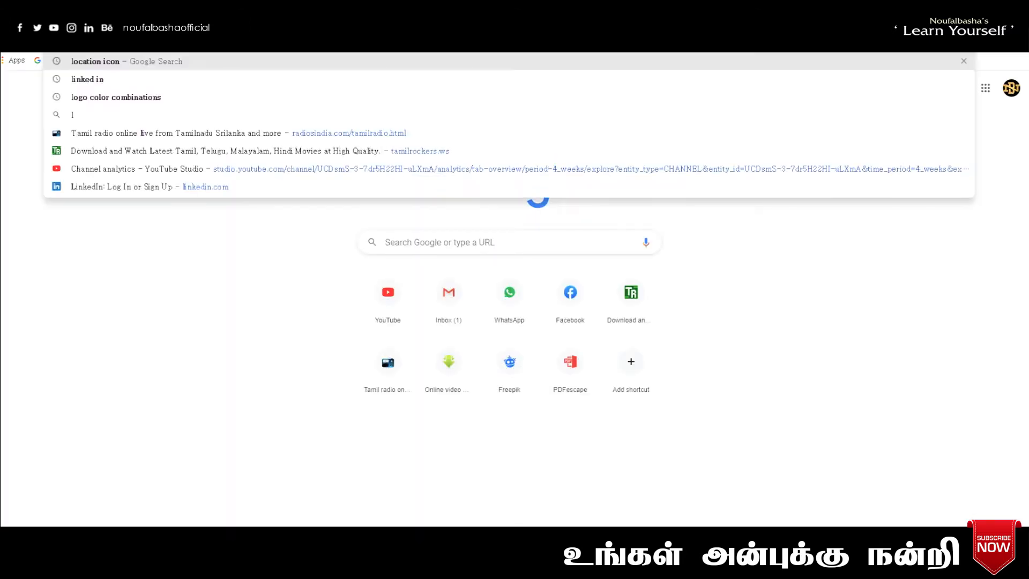
pyautogui.write('inked')
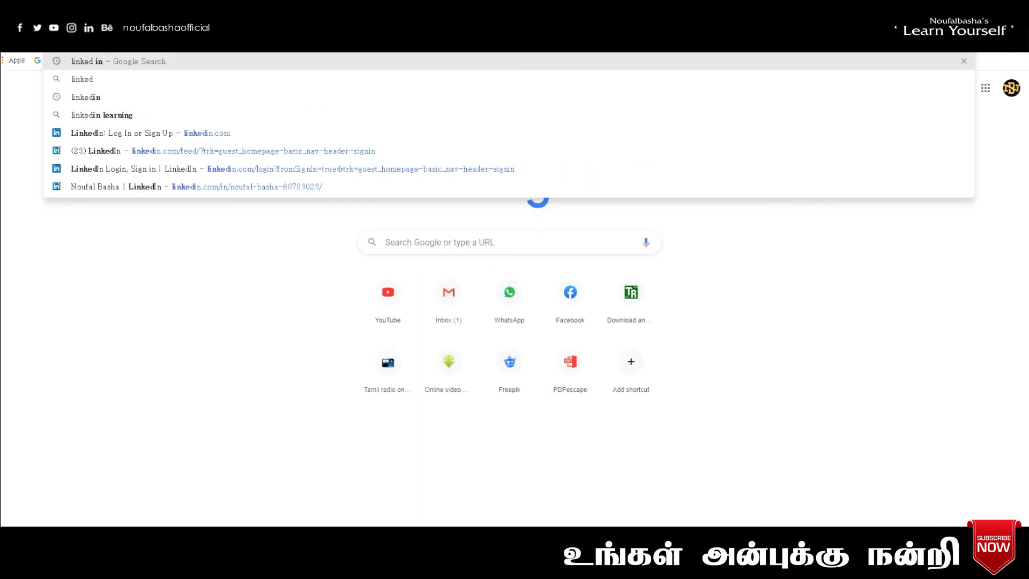
pyautogui.click(234, 136)
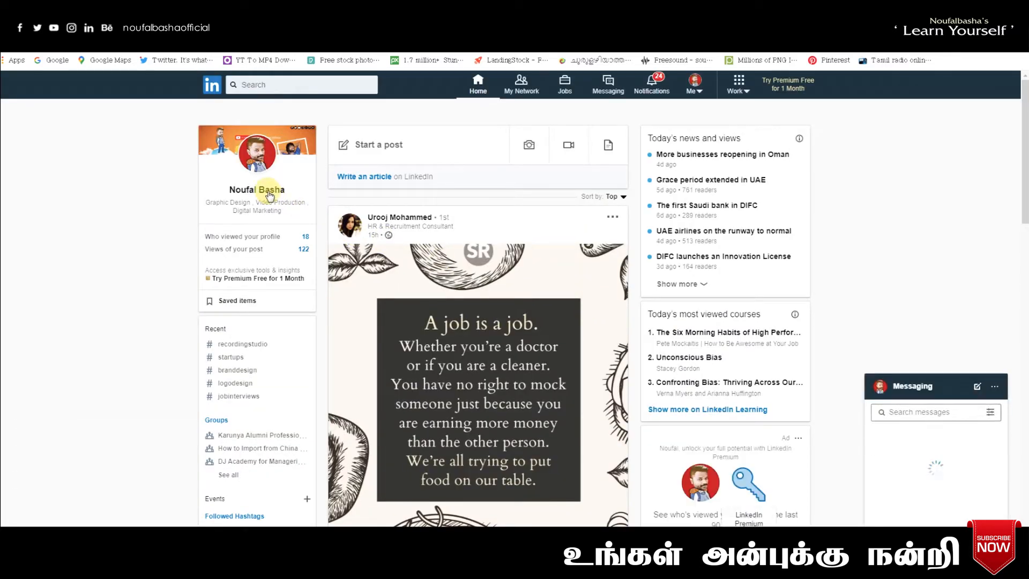
pyautogui.click(270, 195)
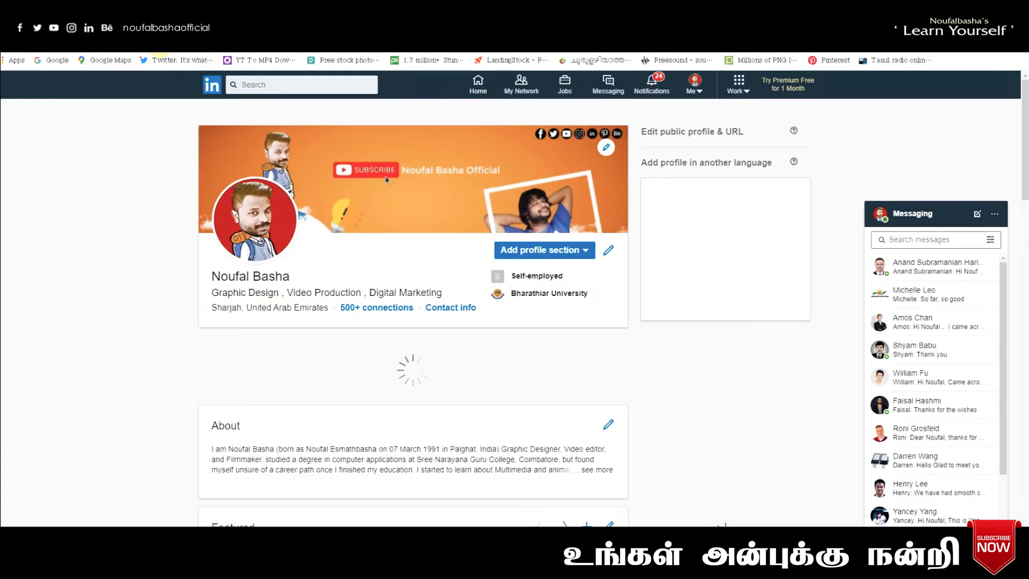
# - Copy the LinkedIn profile address into the link's URL field and confirm it
pyautogui.rightClick(115, 48)
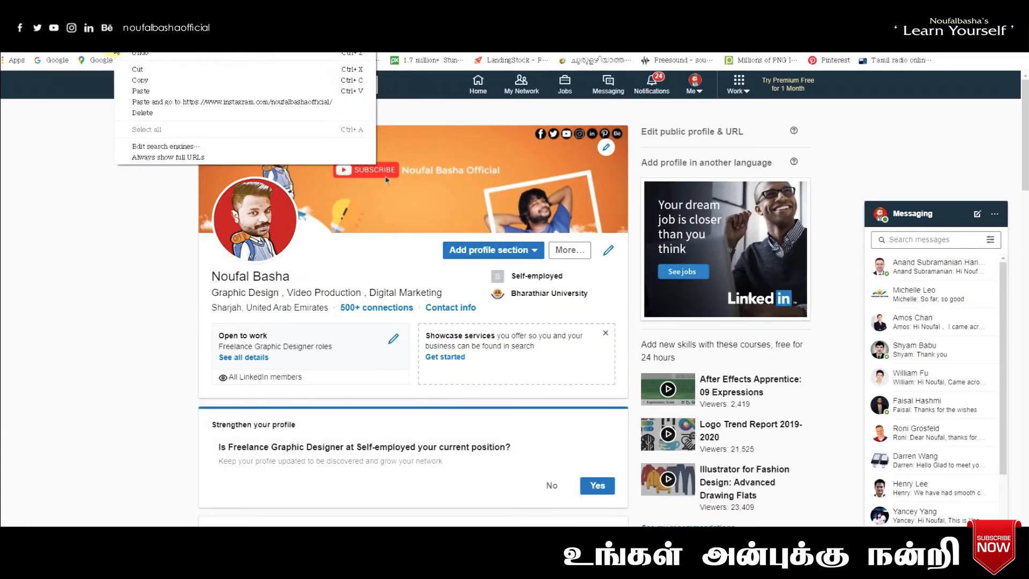
pyautogui.click(140, 80)
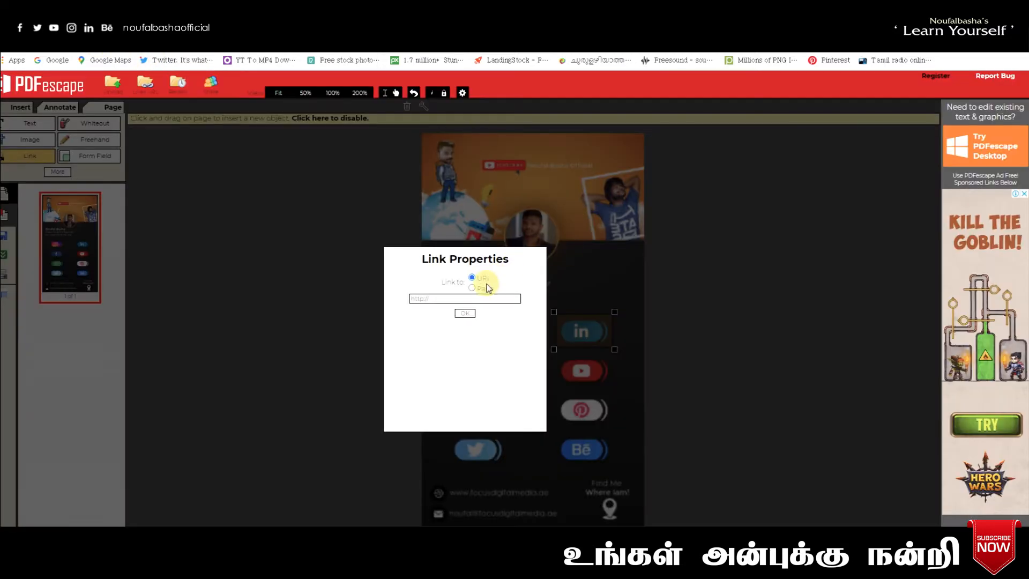
pyautogui.moveTo(454, 298); pyautogui.dragTo(314, 299)
pyautogui.hotkey('ctrl', 'v')
pyautogui.click(466, 315)
pyautogui.click(655, 344)
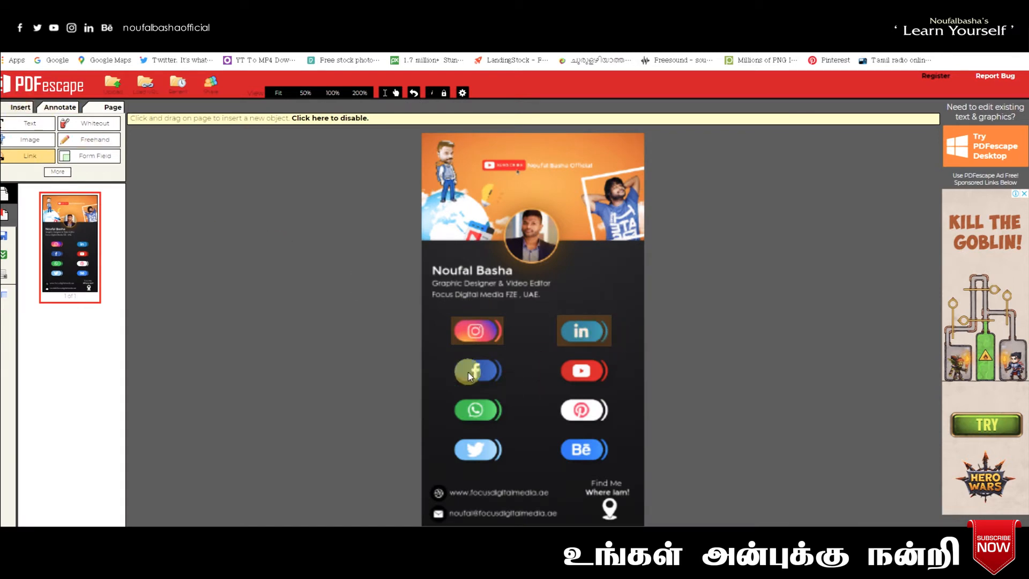
# - Link the Facebook icon to the Facebook profile address copied from a new tab
pyautogui.click(506, 383)
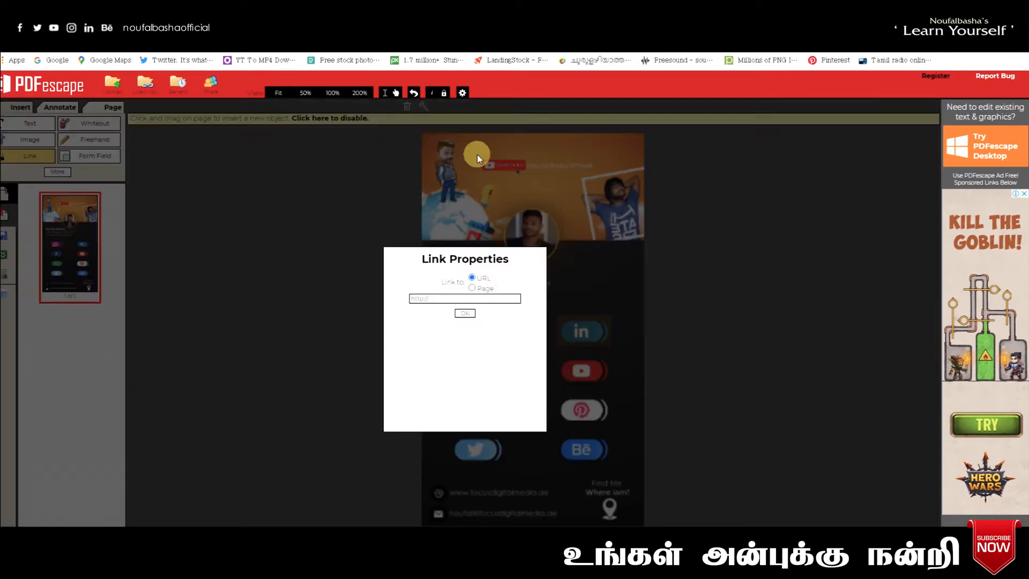
pyautogui.hotkey('ctrl', 't')
pyautogui.write('face')
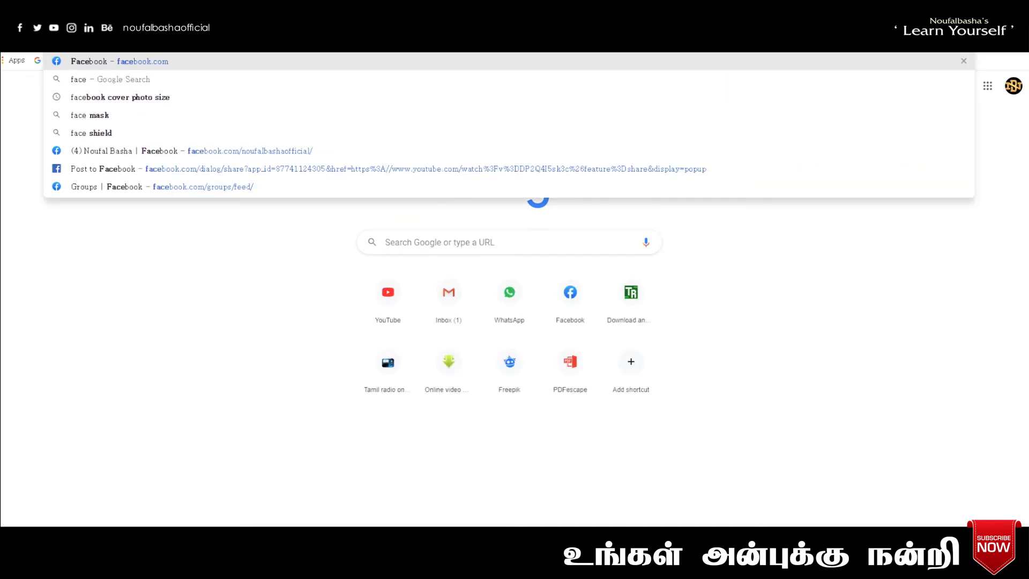
pyautogui.press('Return')
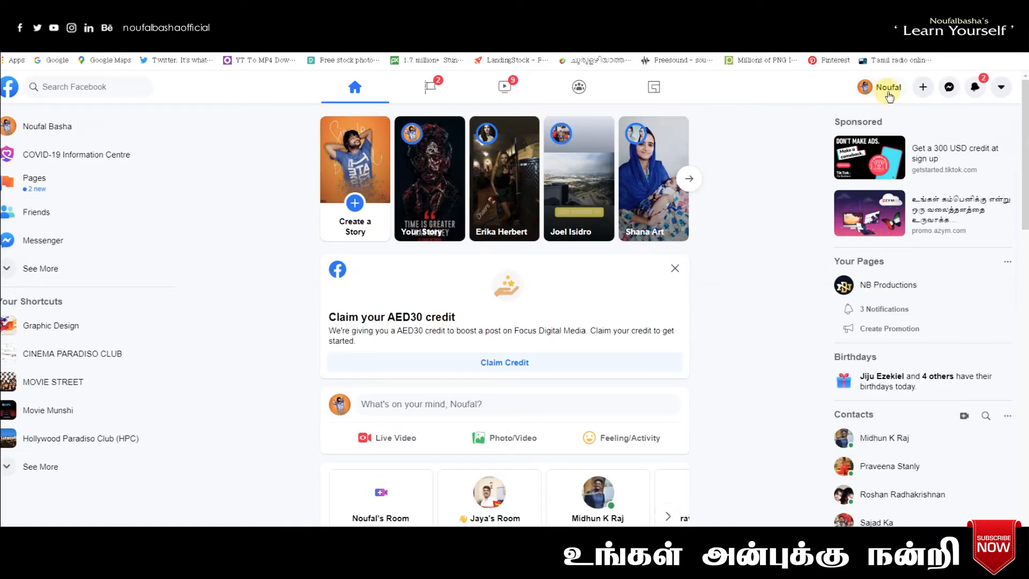
pyautogui.click(888, 88)
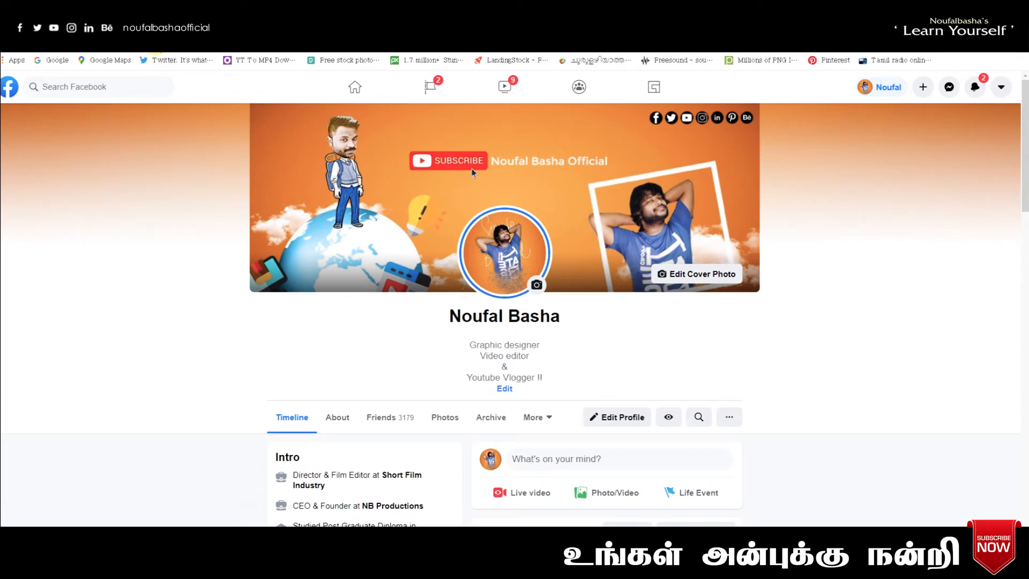
pyautogui.rightClick(158, 45)
pyautogui.click(183, 77)
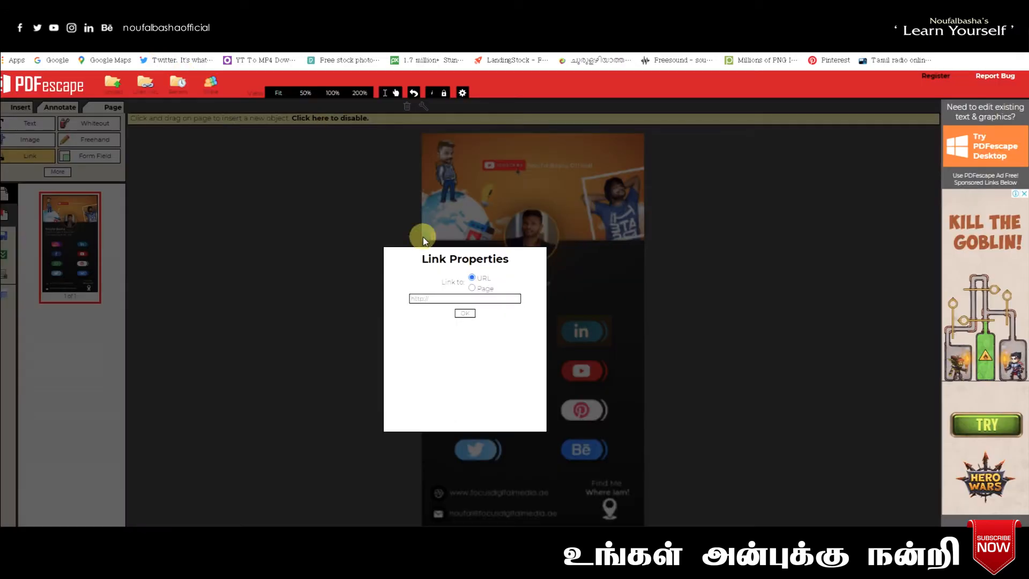
pyautogui.click(435, 298)
pyautogui.moveTo(435, 298); pyautogui.dragTo(379, 306)
pyautogui.hotkey('ctrl', 'v')
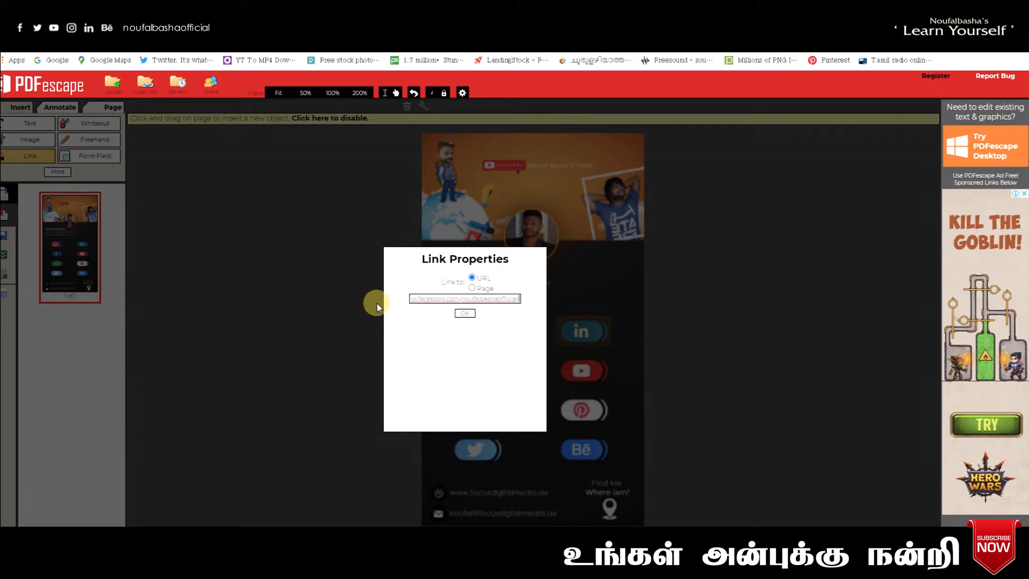
pyautogui.click(465, 313)
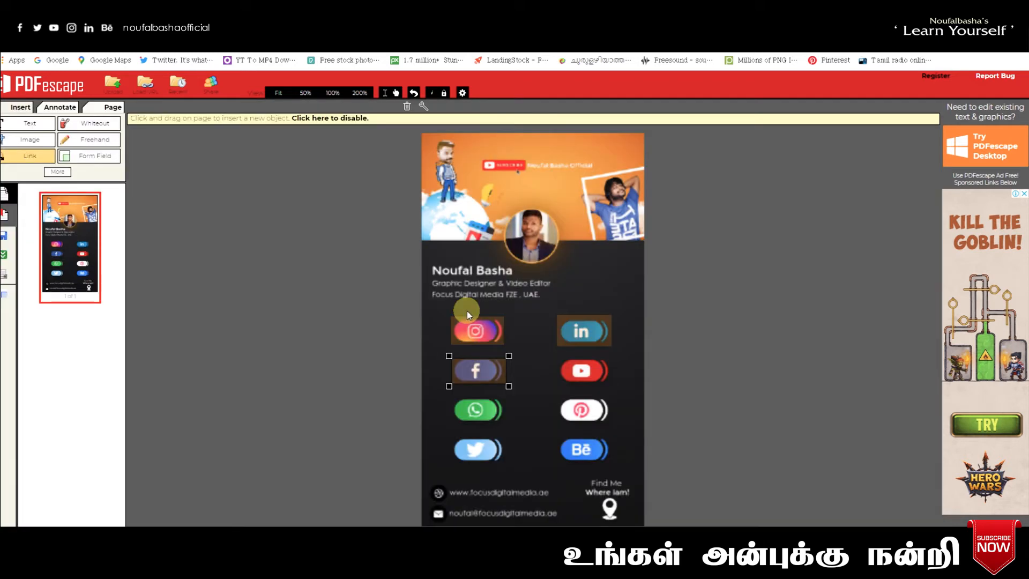
# - Draw a link area over the YouTube button and copy the YouTube channel address
pyautogui.click(555, 360)
pyautogui.moveTo(612, 385); pyautogui.dragTo(612, 384)
pyautogui.hotkey('ctrl', 't')
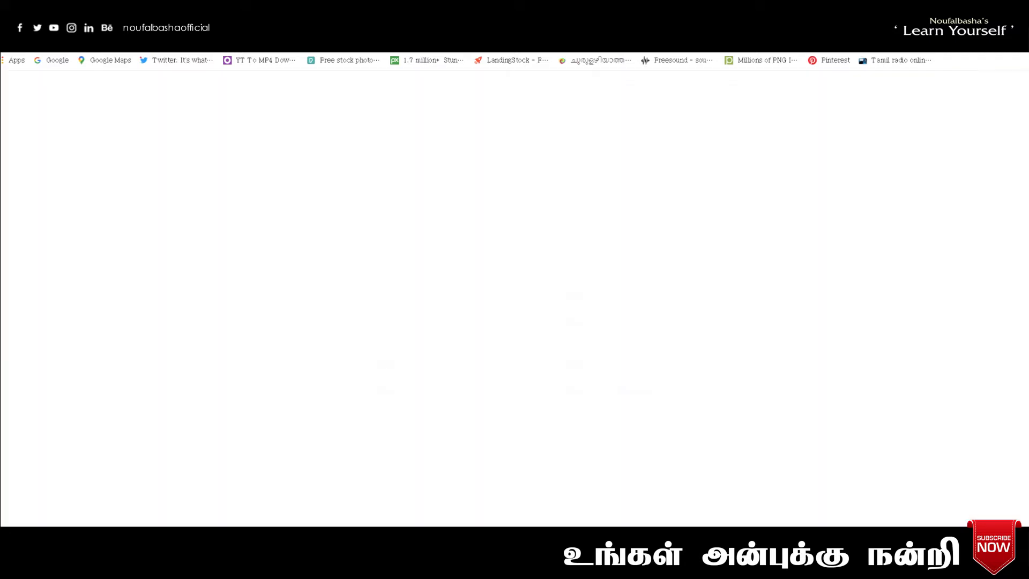
pyautogui.write('you')
pyautogui.press('Return')
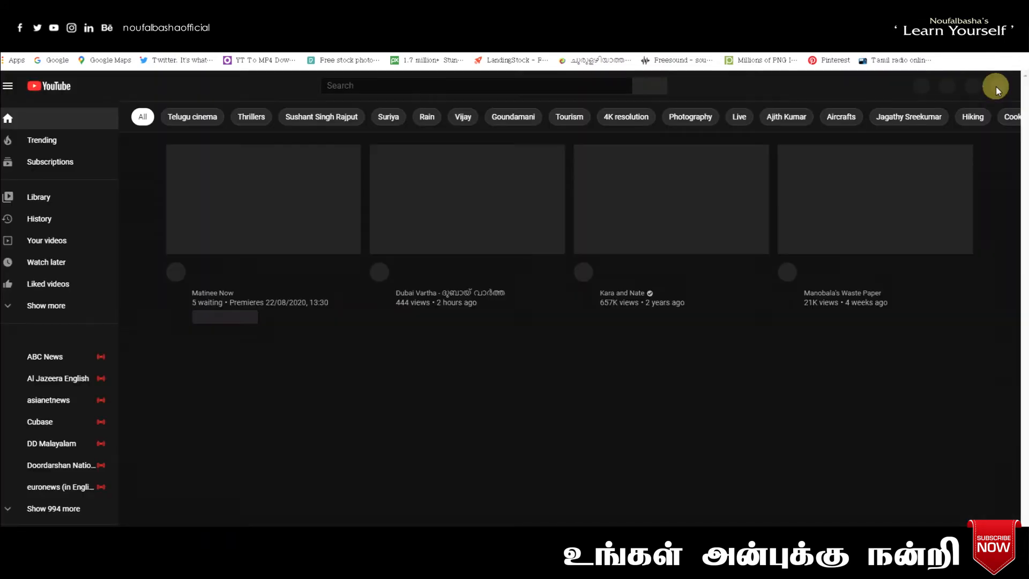
pyautogui.click(996, 87)
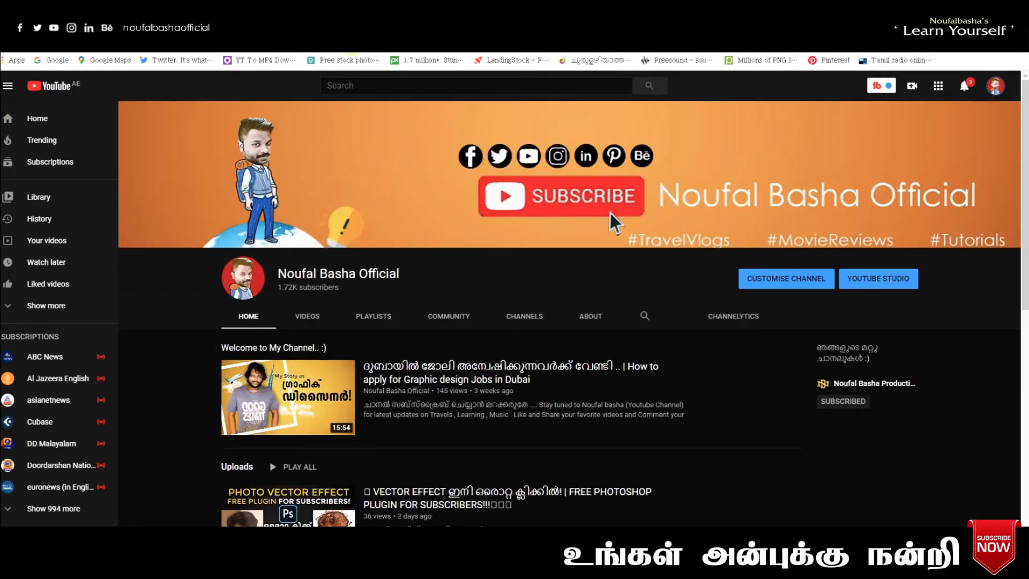
pyautogui.rightClick(232, 44)
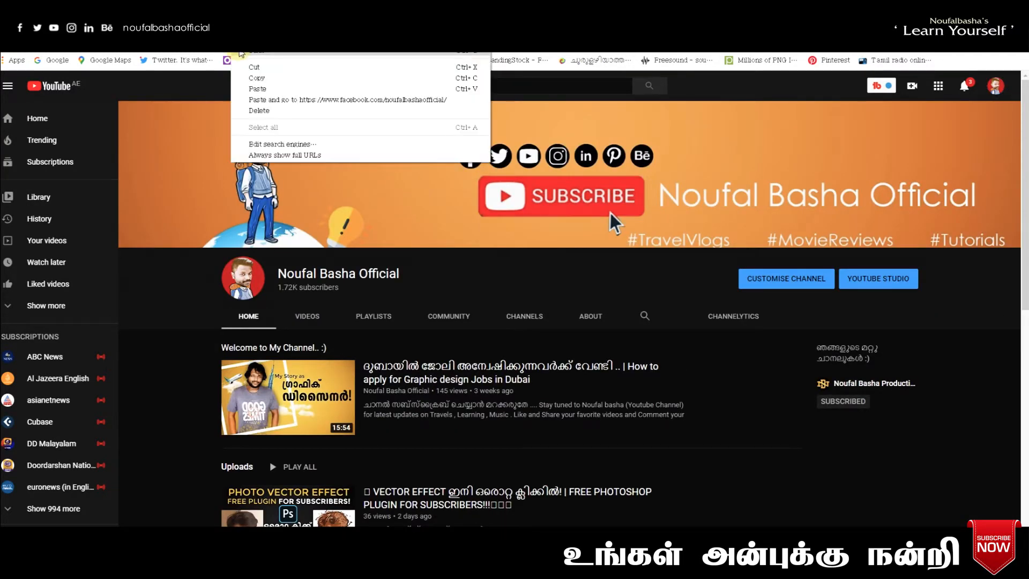
pyautogui.click(257, 78)
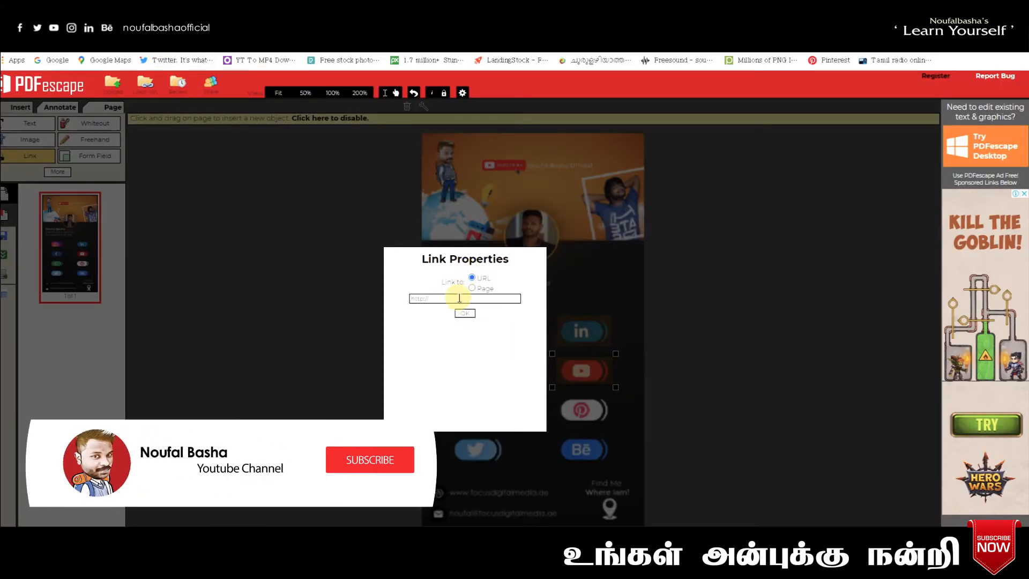
# - Paste the YouTube channel URL as the link, then verify it in Object Properties
pyautogui.hotkey('ctrl', 'v')
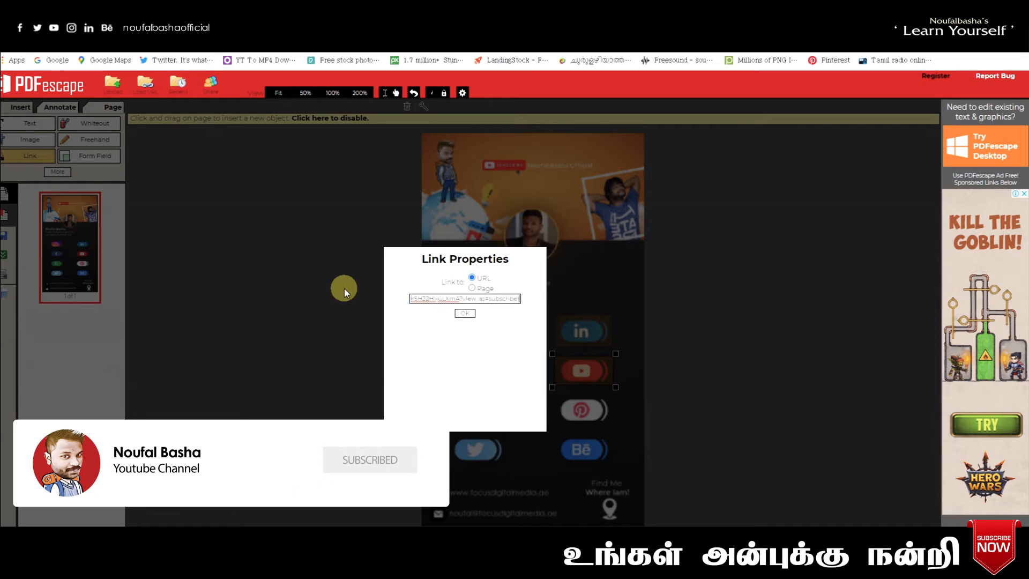
pyautogui.click(462, 314)
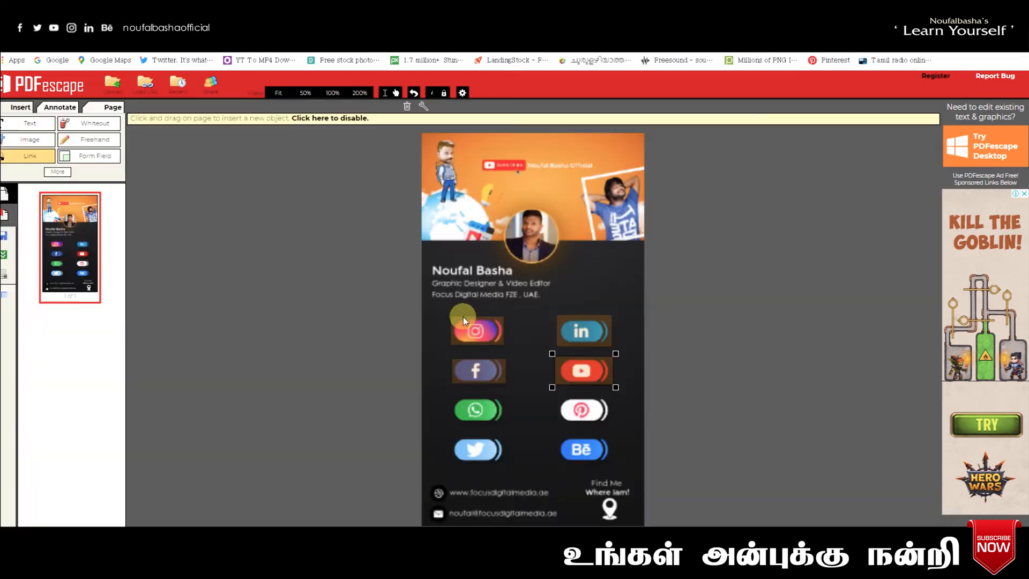
pyautogui.rightClick(577, 374)
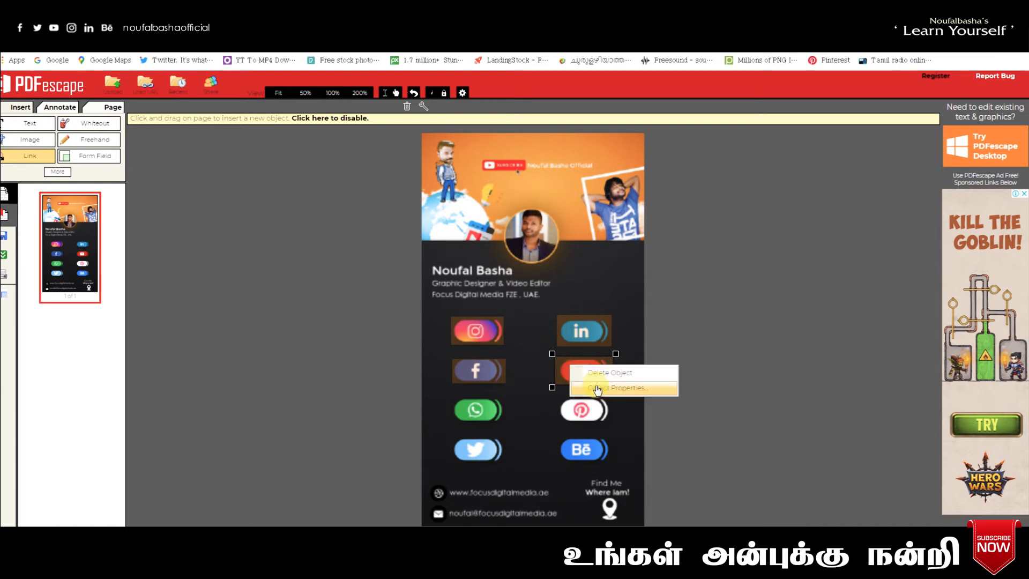
pyautogui.click(596, 388)
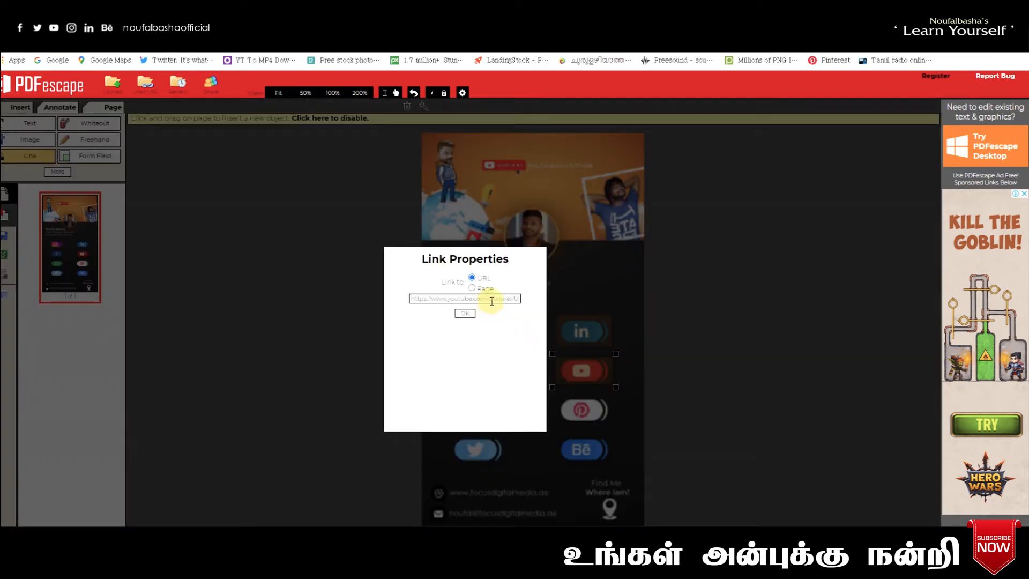
pyautogui.click(465, 313)
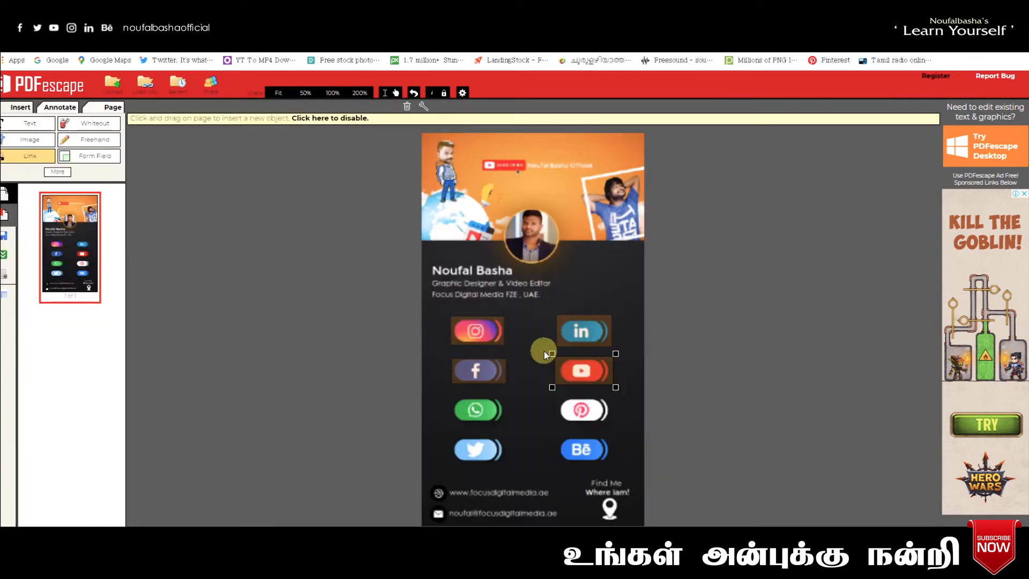
pyautogui.click(452, 397)
pyautogui.click(506, 423)
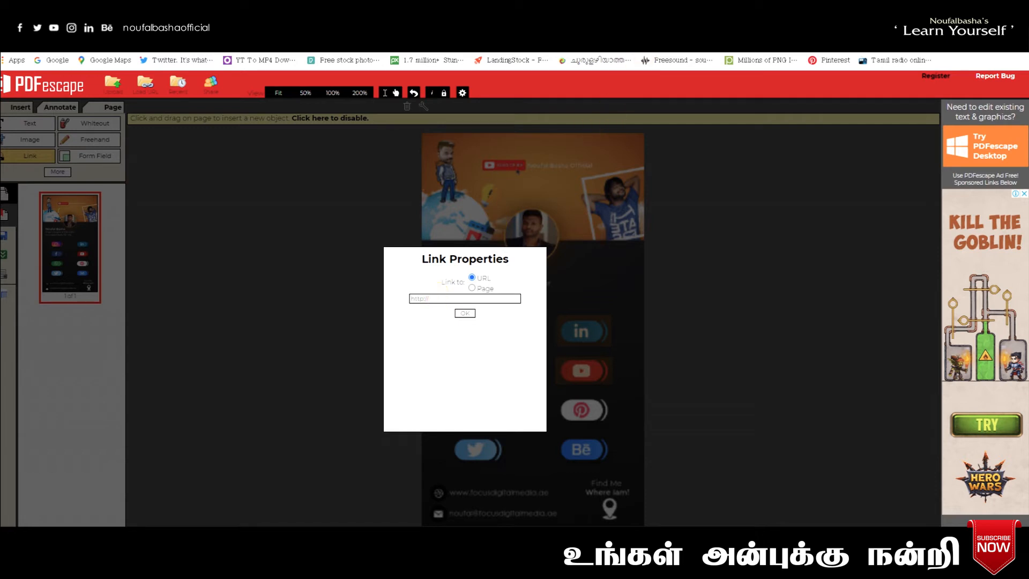
pyautogui.hotkey('ctrl', 't')
pyautogui.write('w')
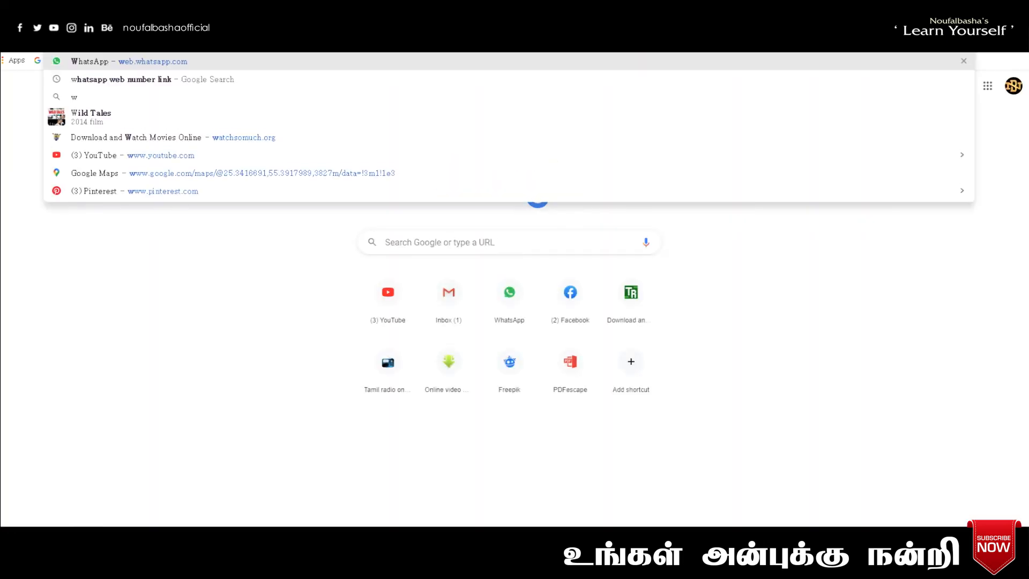
pyautogui.write('hatsapp')
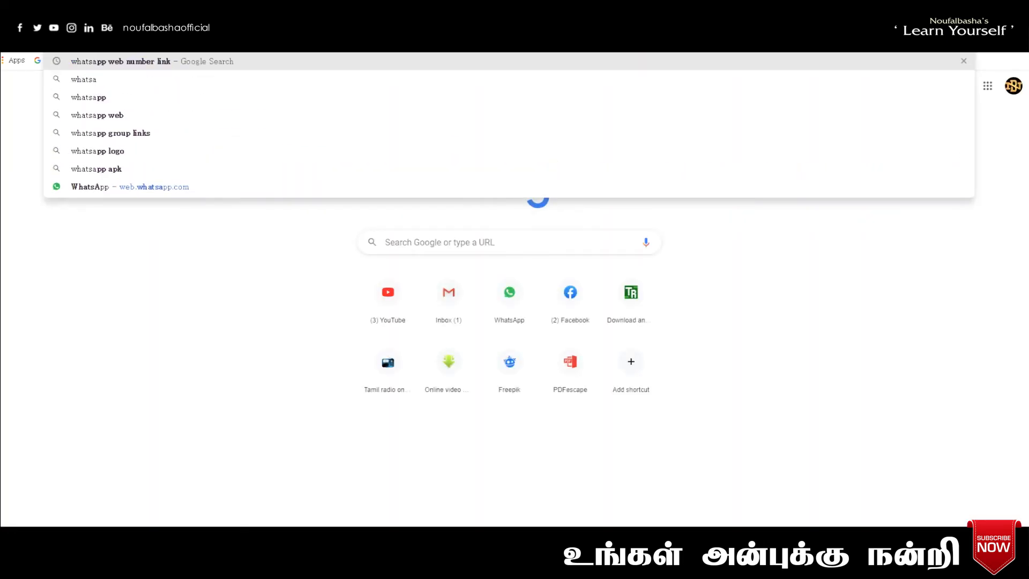
pyautogui.click(368, 63)
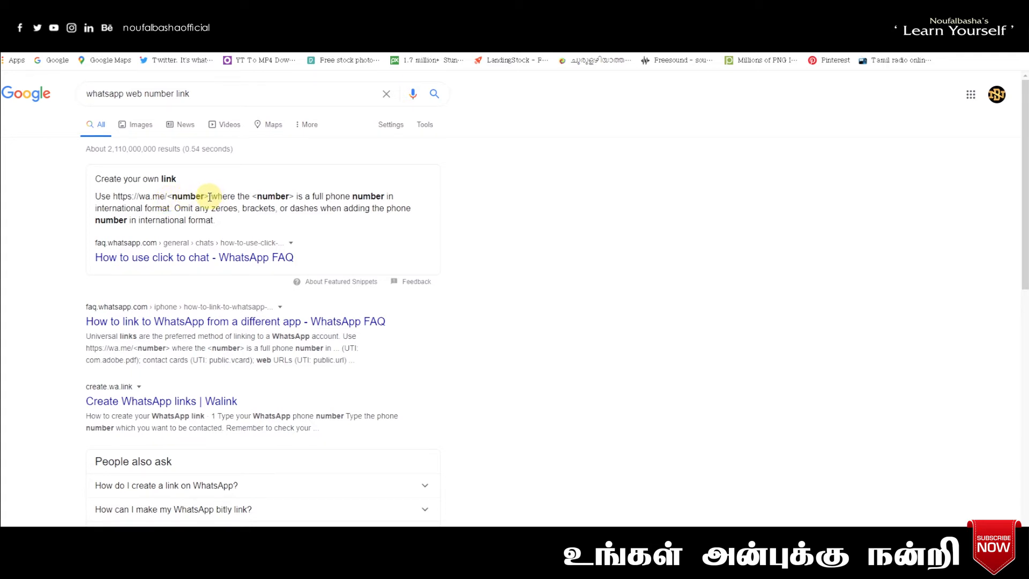
pyautogui.moveTo(209, 196); pyautogui.dragTo(115, 195)
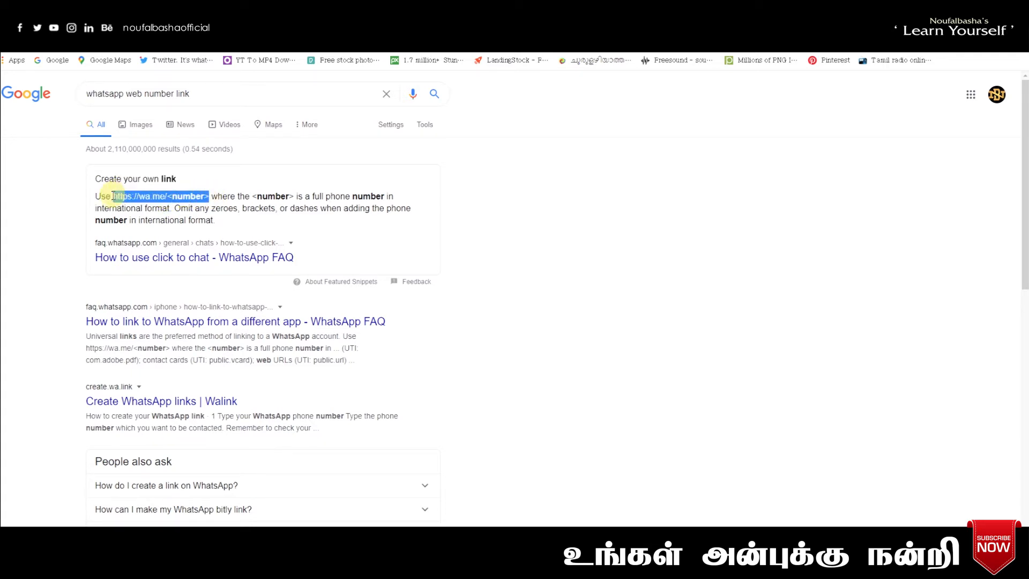
pyautogui.rightClick(114, 197)
pyautogui.click(136, 202)
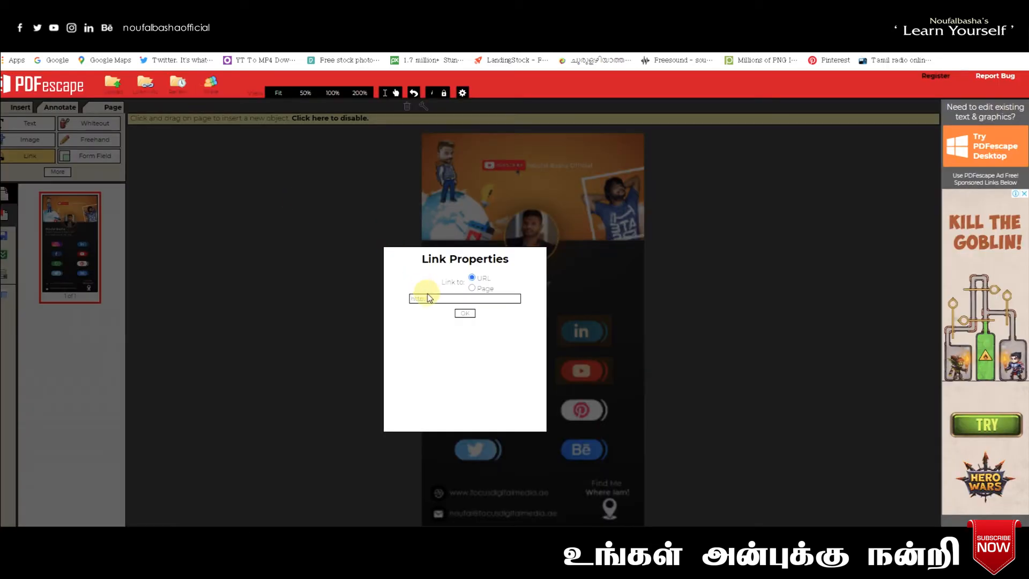
pyautogui.click(430, 298)
# - Link the WhatsApp icon to a wa.me chat address followed by the phone number
pyautogui.hotkey('ctrl', 'v')
pyautogui.moveTo(489, 298); pyautogui.dragTo(453, 298)
pyautogui.press('BackSpace')
pyautogui.click(464, 314)
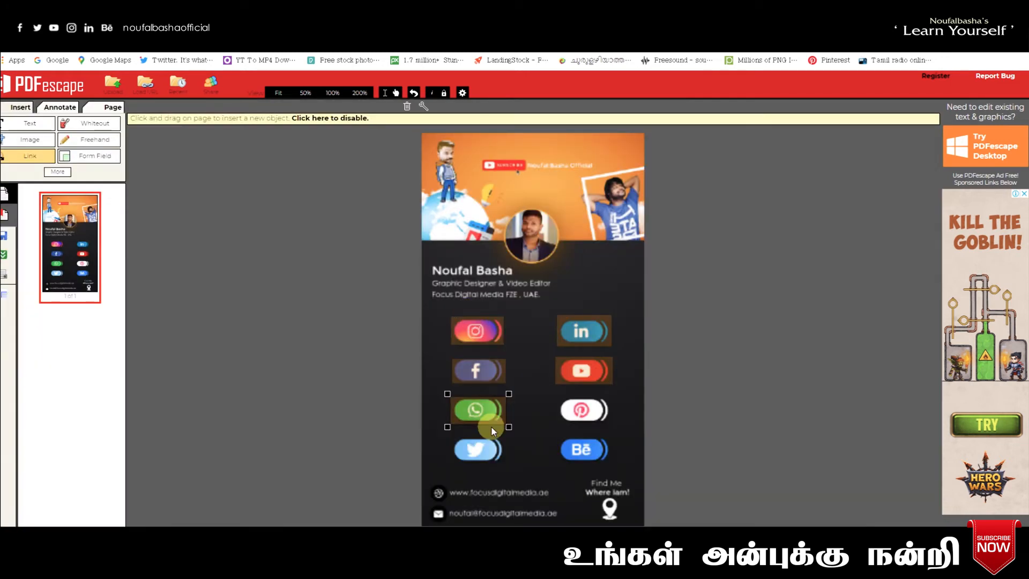
# - Draw a link area over the Pinterest icon and open the Pinterest profile page in a new tab
pyautogui.click(558, 393)
pyautogui.moveTo(614, 426); pyautogui.dragTo(614, 424)
pyautogui.hotkey('ctrl', 't')
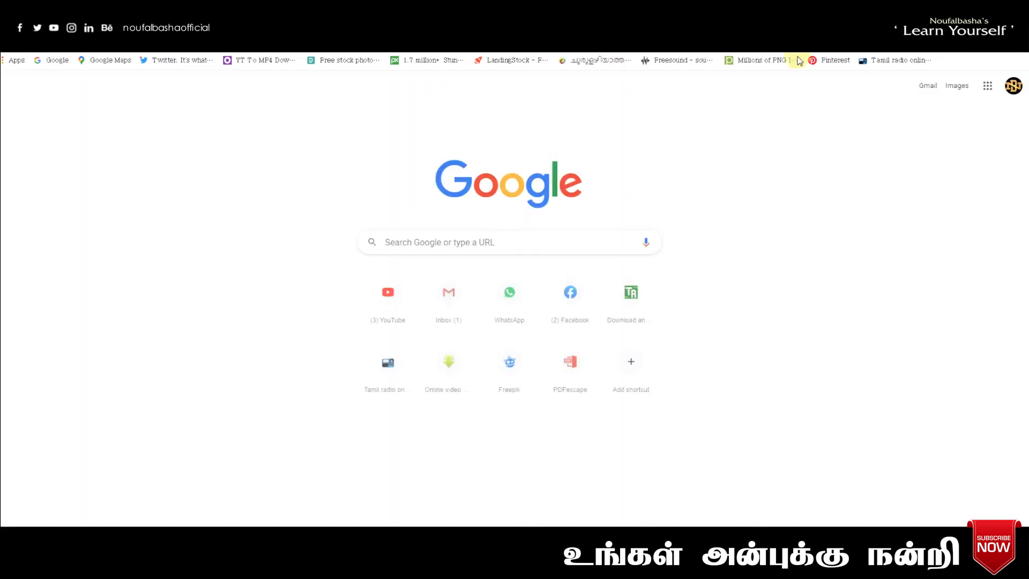
pyautogui.click(826, 68)
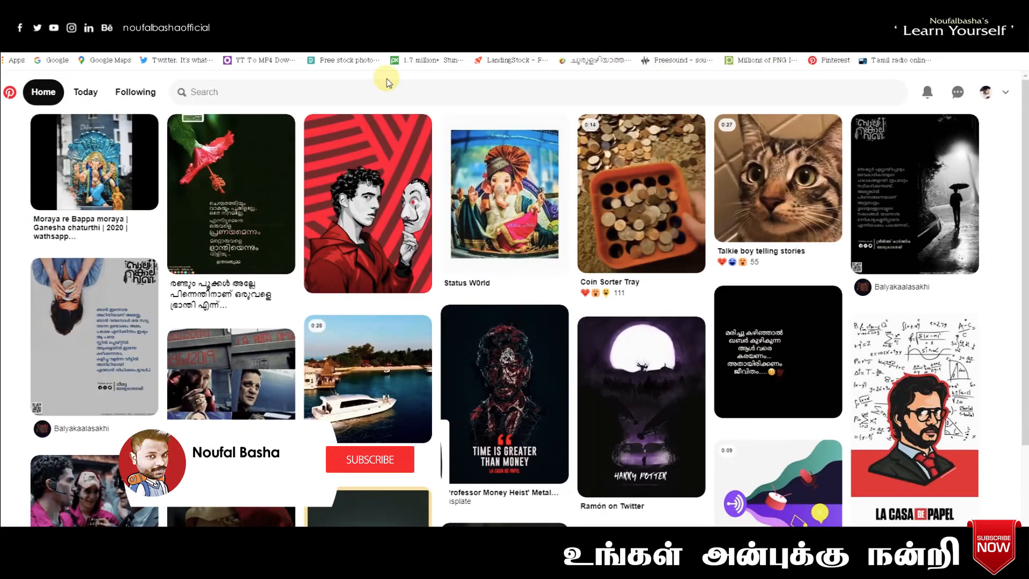
pyautogui.click(989, 92)
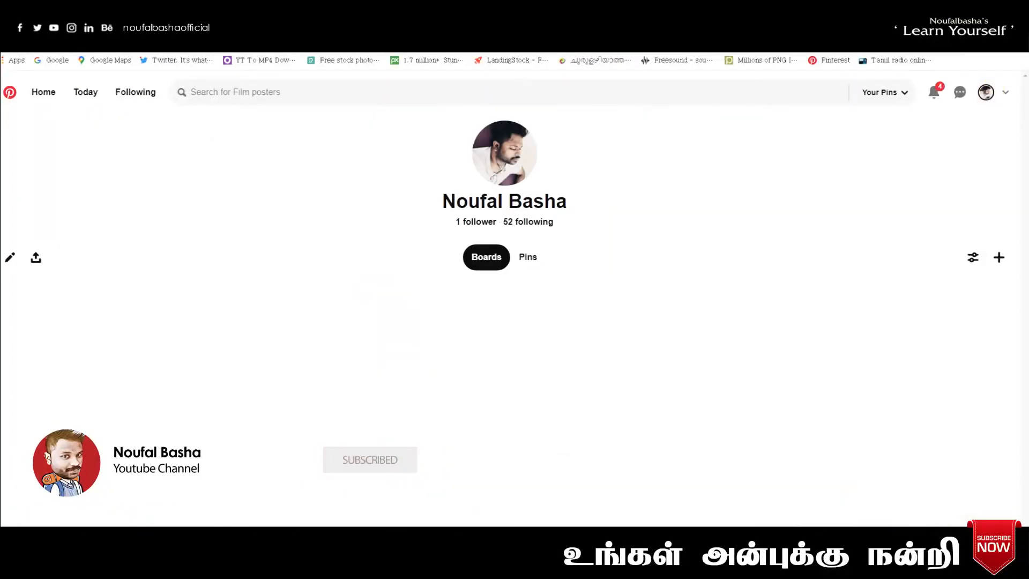
# - Copy the Pinterest boards address and set it as the Pinterest icon's link URL
pyautogui.rightClick(149, 34)
pyautogui.click(179, 75)
pyautogui.click(140, 19)
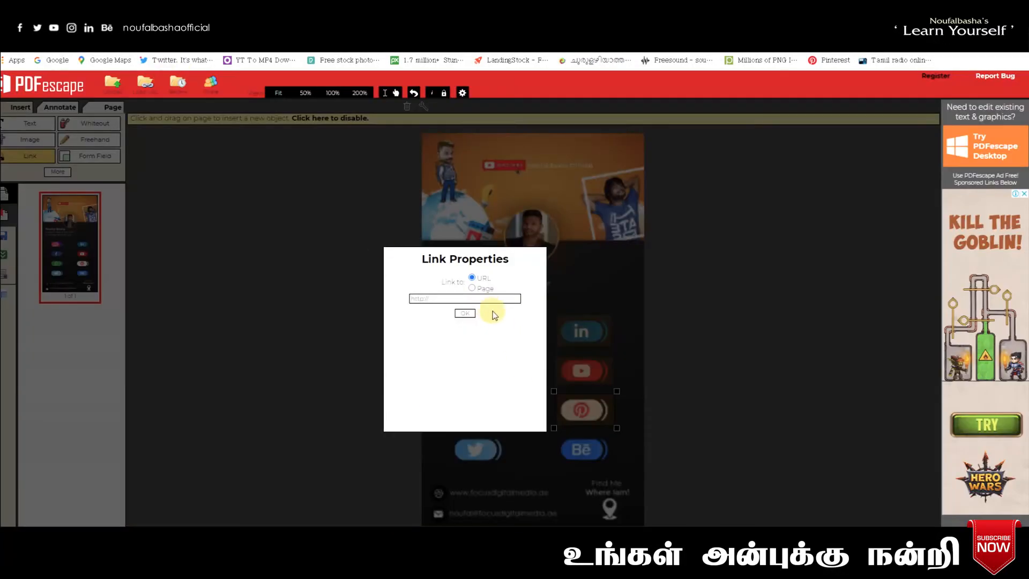
pyautogui.moveTo(468, 298); pyautogui.dragTo(320, 300)
pyautogui.hotkey('ctrl', 'v')
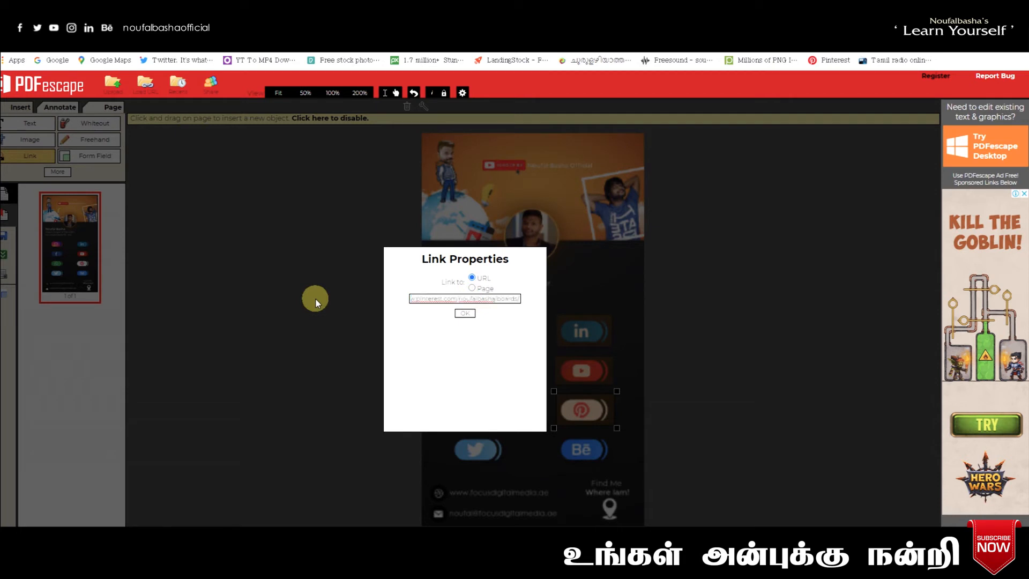
pyautogui.click(465, 313)
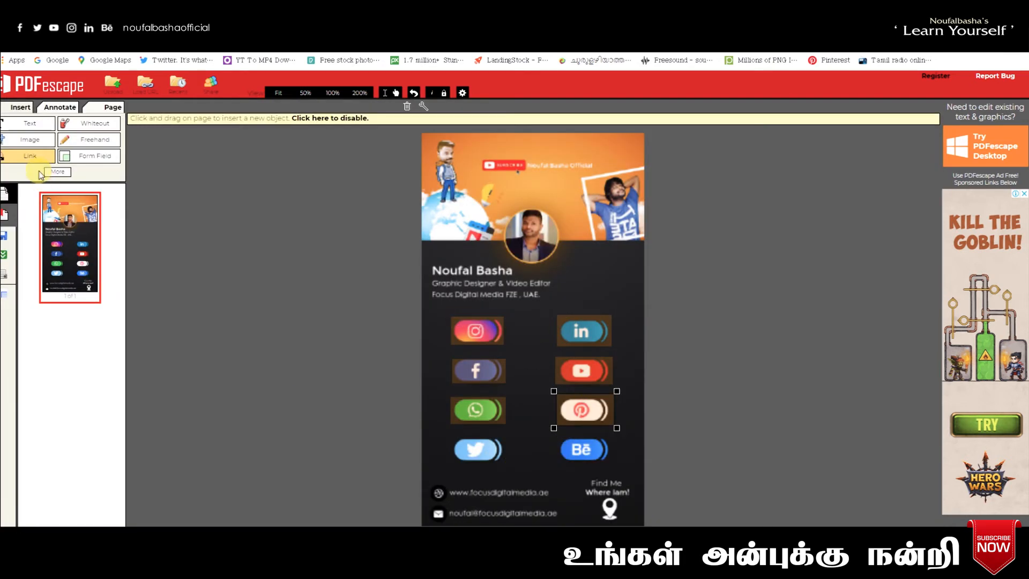
# - Mark a link area over the Twitter icon and open the Twitter profile page in a new tab
pyautogui.moveTo(449, 433); pyautogui.dragTo(506, 464)
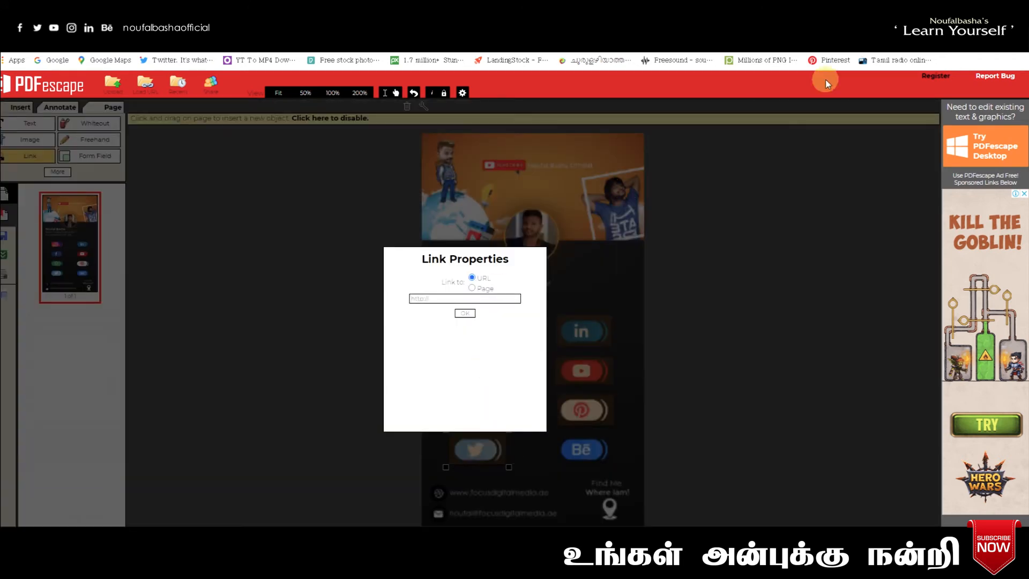
pyautogui.hotkey('ctrl', 't')
pyautogui.click(176, 60)
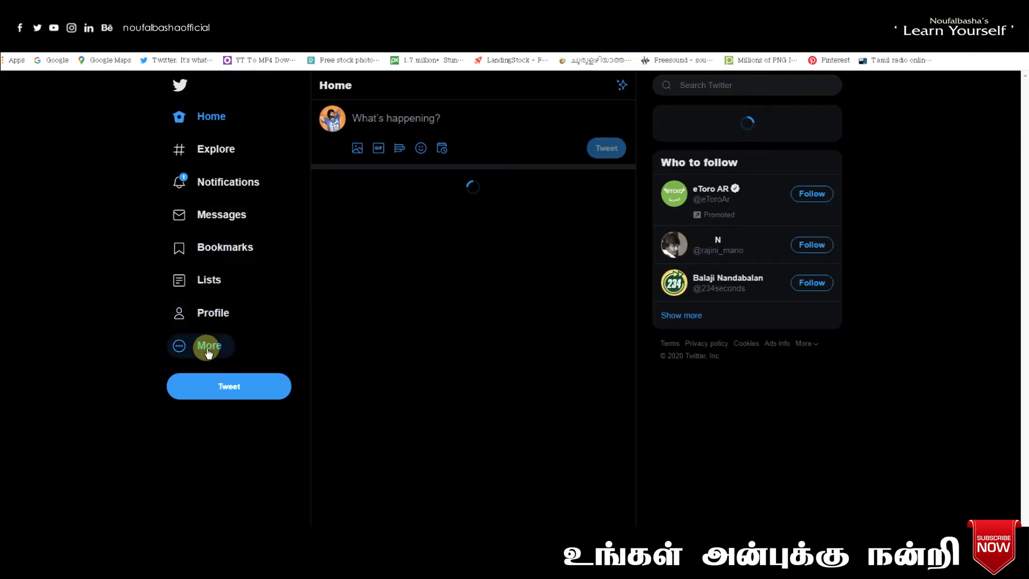
pyautogui.click(207, 346)
pyautogui.click(4, 276)
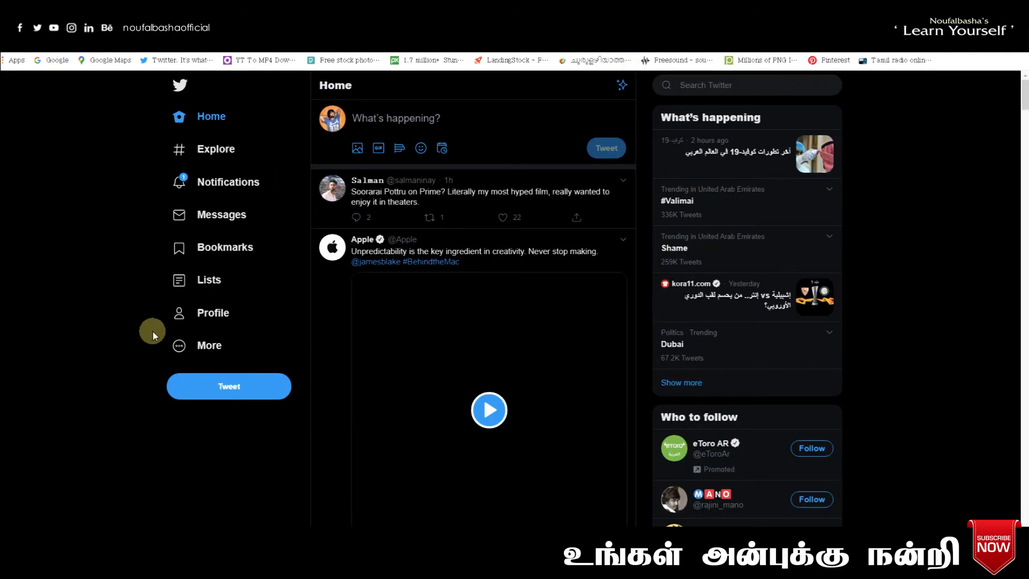
pyautogui.click(207, 345)
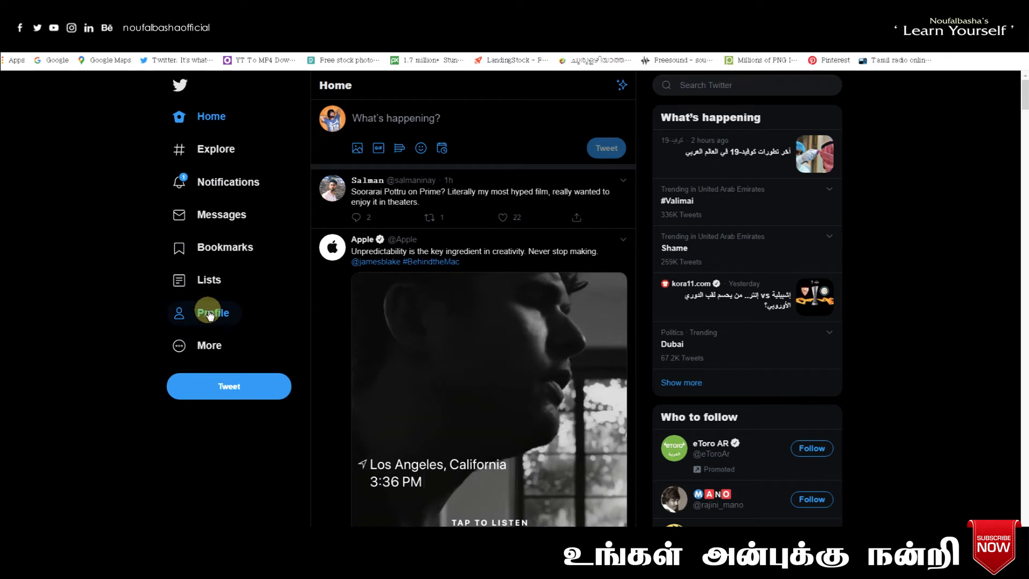
pyautogui.click(209, 313)
# - Copy the Twitter profile address and set it as the Twitter icon's link URL
pyautogui.rightClick(132, 46)
pyautogui.click(157, 80)
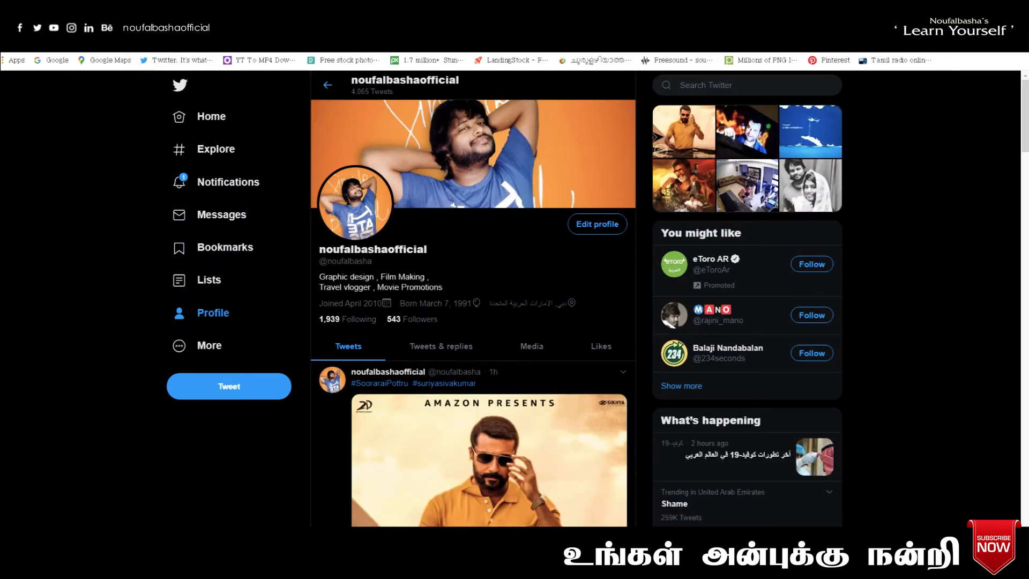
pyautogui.click(70, 29)
pyautogui.moveTo(438, 299); pyautogui.dragTo(382, 300)
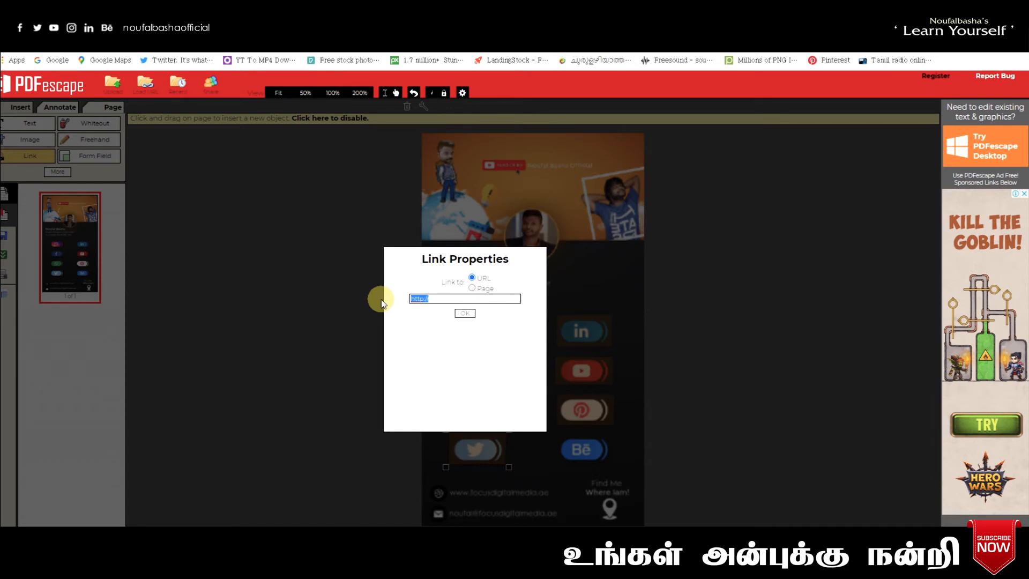
pyautogui.hotkey('ctrl', 'v')
pyautogui.click(466, 314)
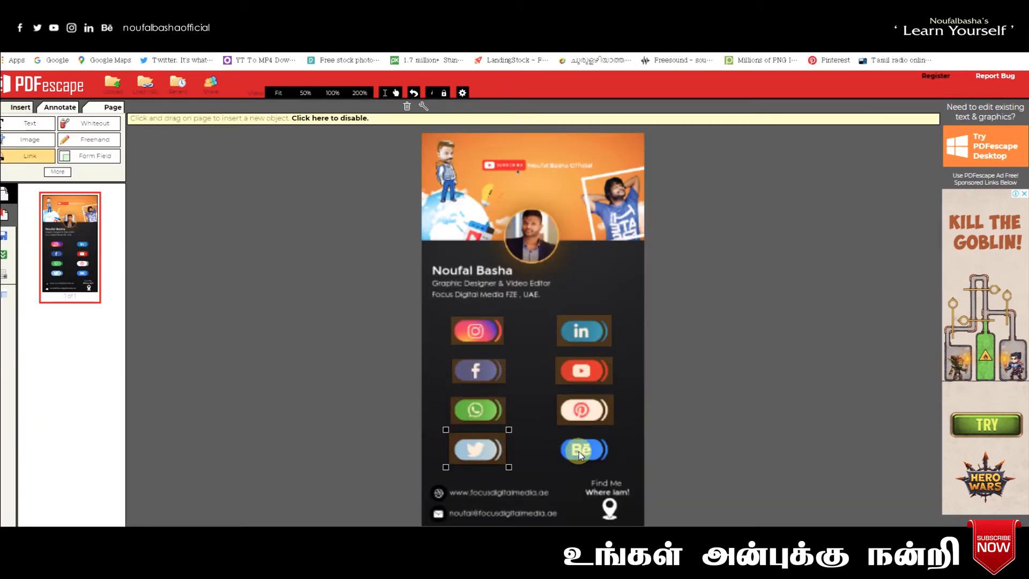
# - Mark a link area over the Behance icon, then search 'behance' and open the Behance profile page
pyautogui.click(556, 432)
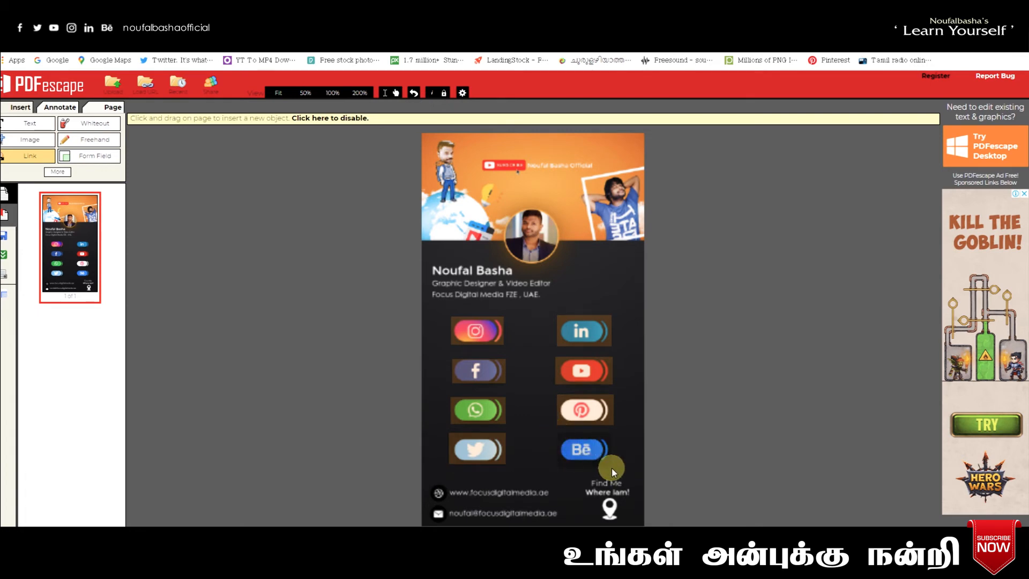
pyautogui.moveTo(612, 466); pyautogui.dragTo(615, 464)
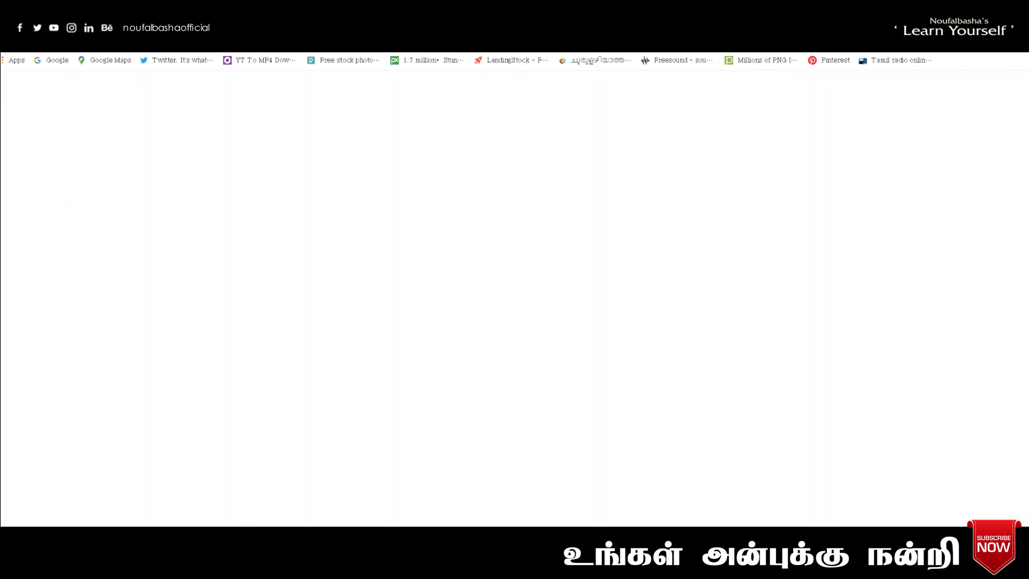
pyautogui.write('behen')
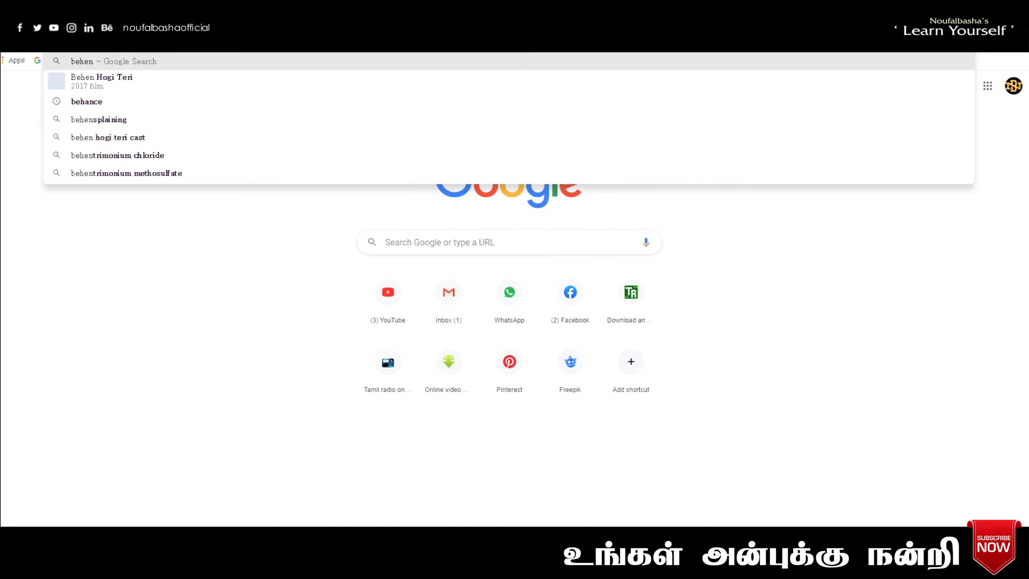
pyautogui.click(128, 101)
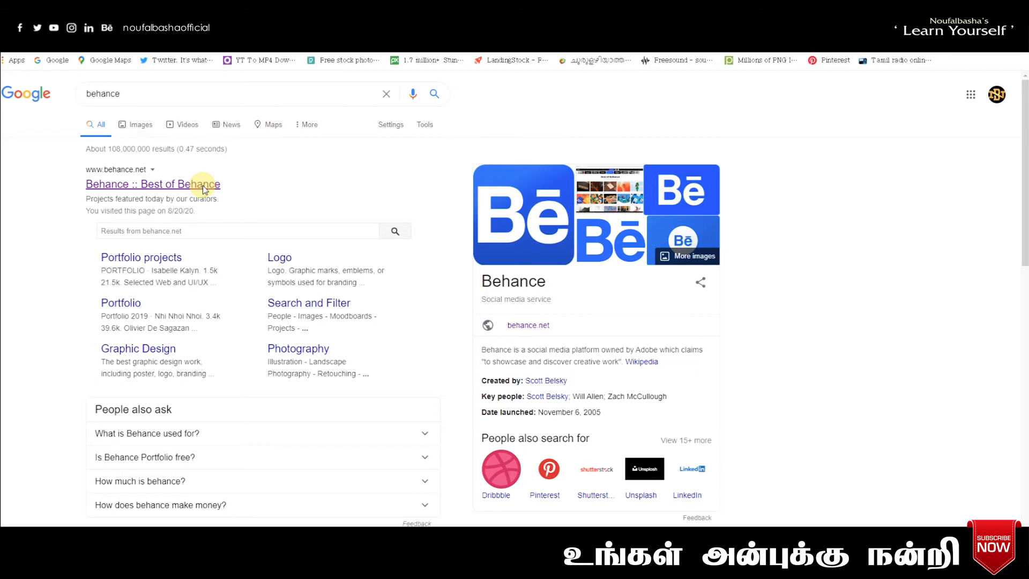
pyautogui.click(204, 189)
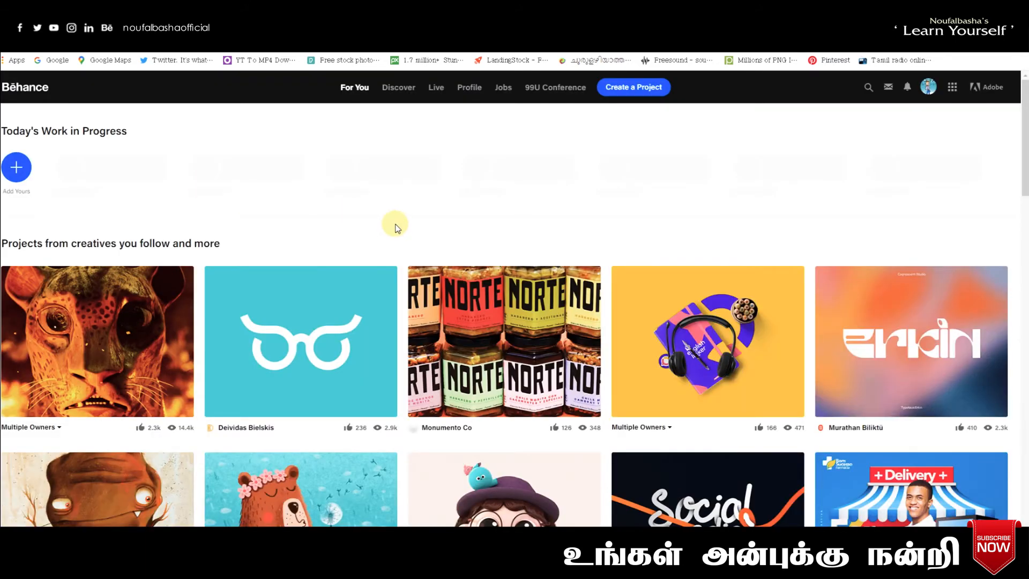
pyautogui.moveTo(931, 91)
pyautogui.click(846, 125)
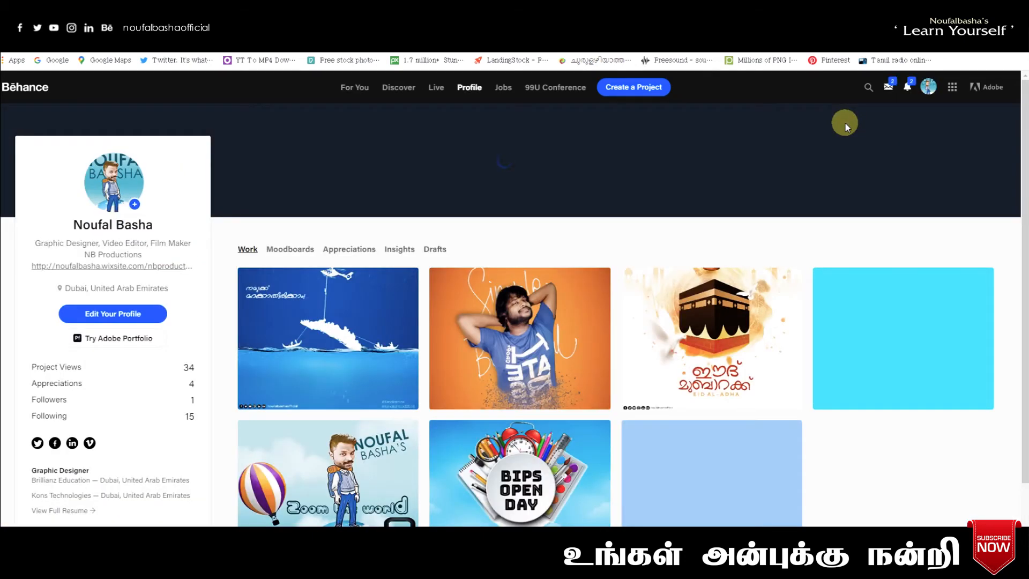
# - Copy the Behance profile address as the icon's link URL, cancelling a stray link area
pyautogui.rightClick(153, 53)
pyautogui.click(166, 76)
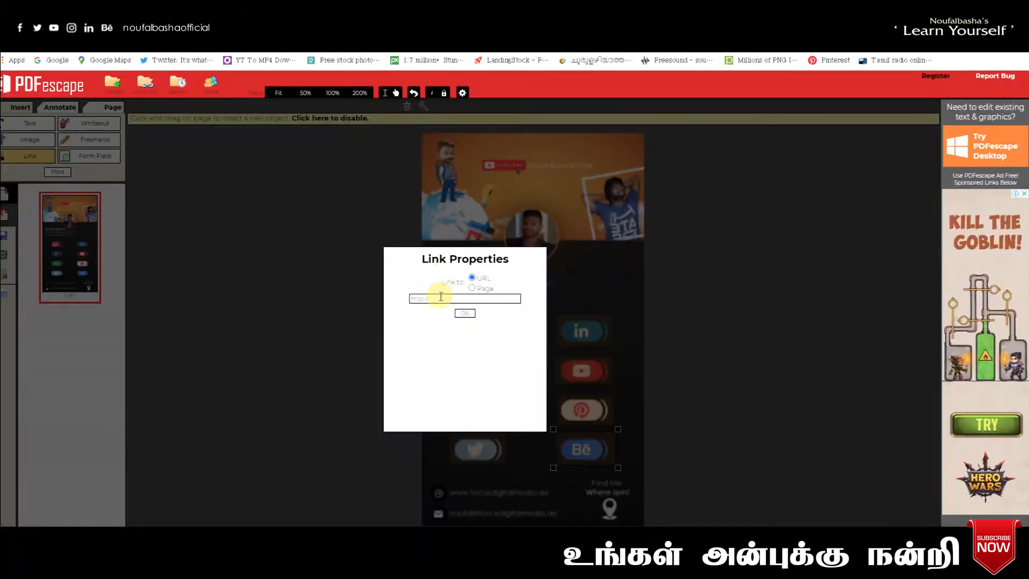
pyautogui.moveTo(440, 297); pyautogui.dragTo(360, 297)
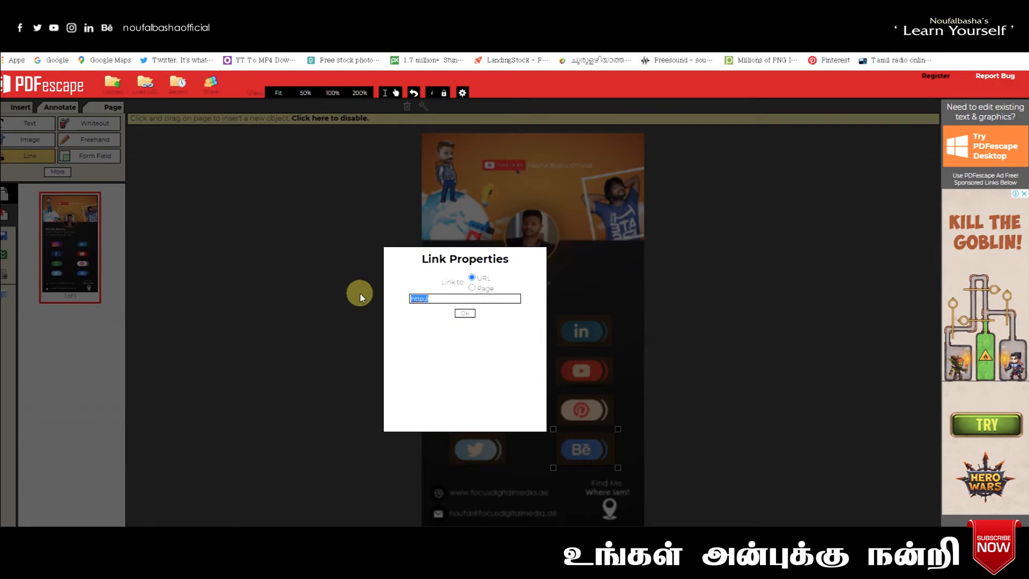
pyautogui.hotkey('ctrl', 'v')
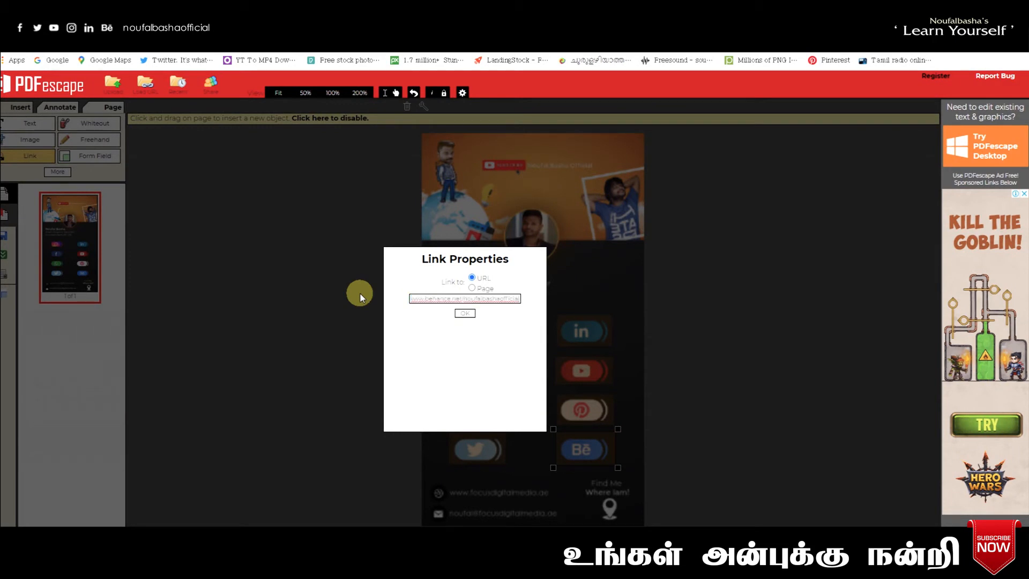
pyautogui.click(465, 314)
pyautogui.click(644, 497)
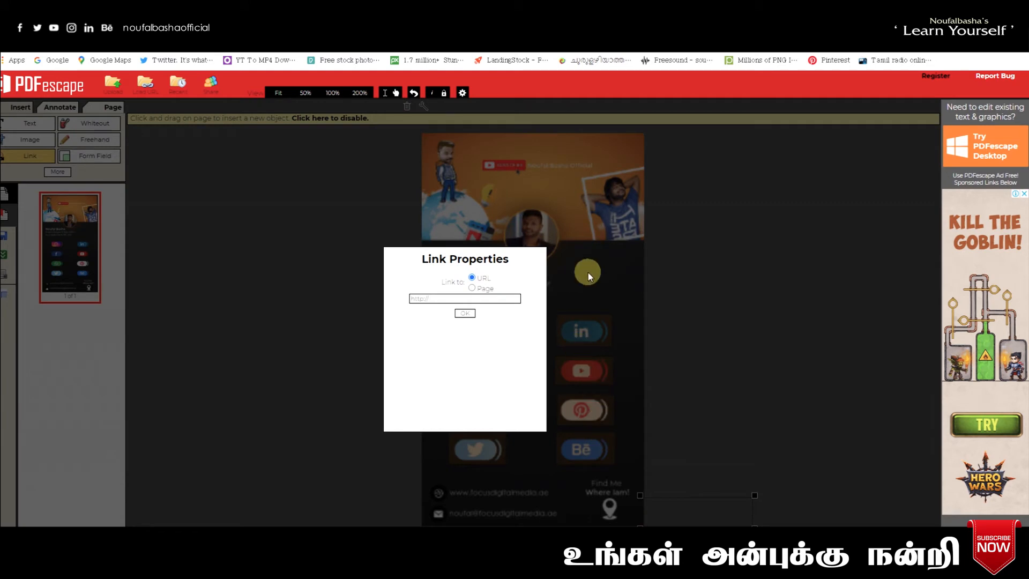
pyautogui.press('Escape')
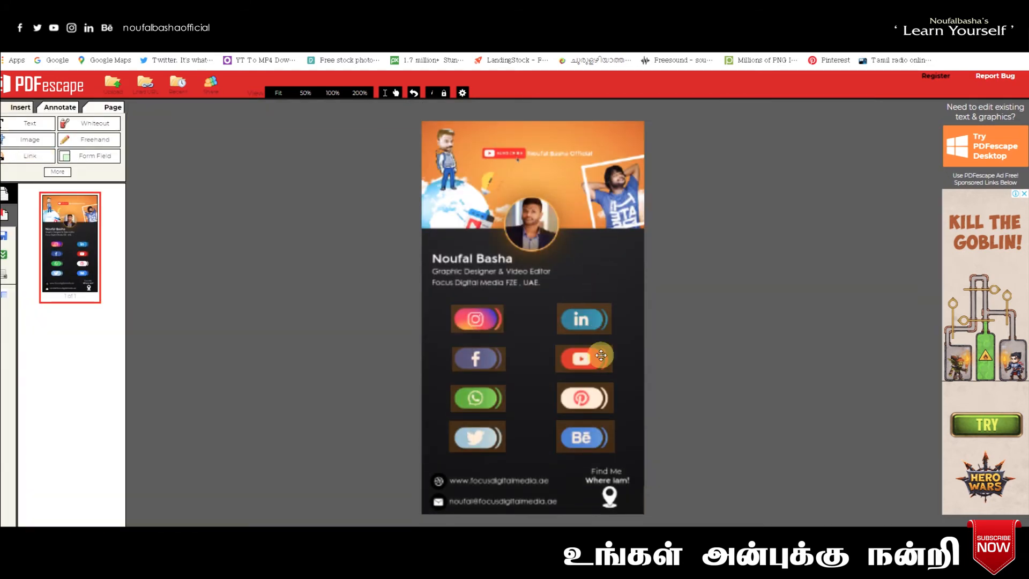
# - Draw a link area around the Find Me location pin and open Google Maps
pyautogui.click(592, 438)
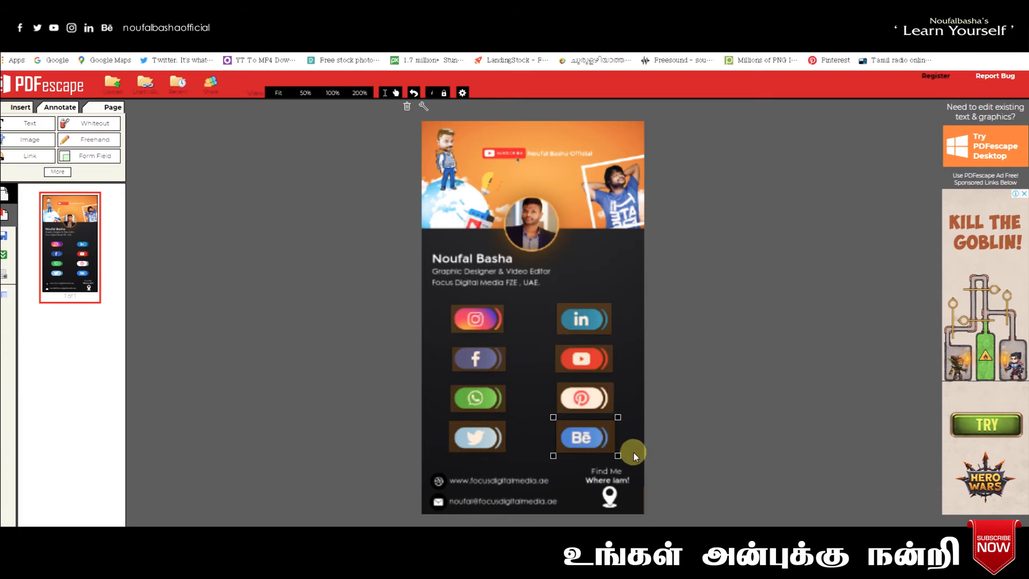
pyautogui.click(635, 399)
pyautogui.click(37, 160)
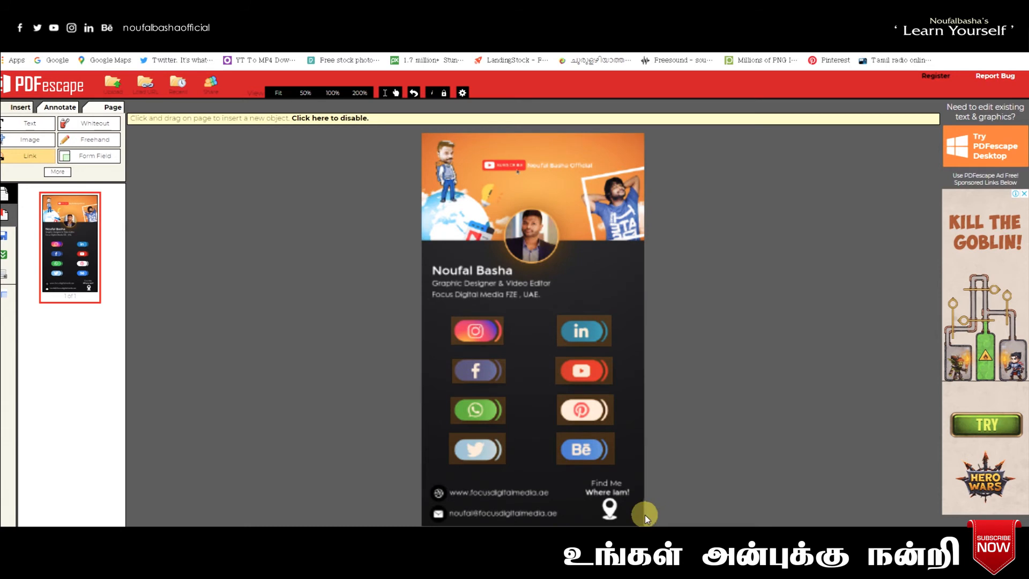
pyautogui.moveTo(621, 514); pyautogui.dragTo(634, 521)
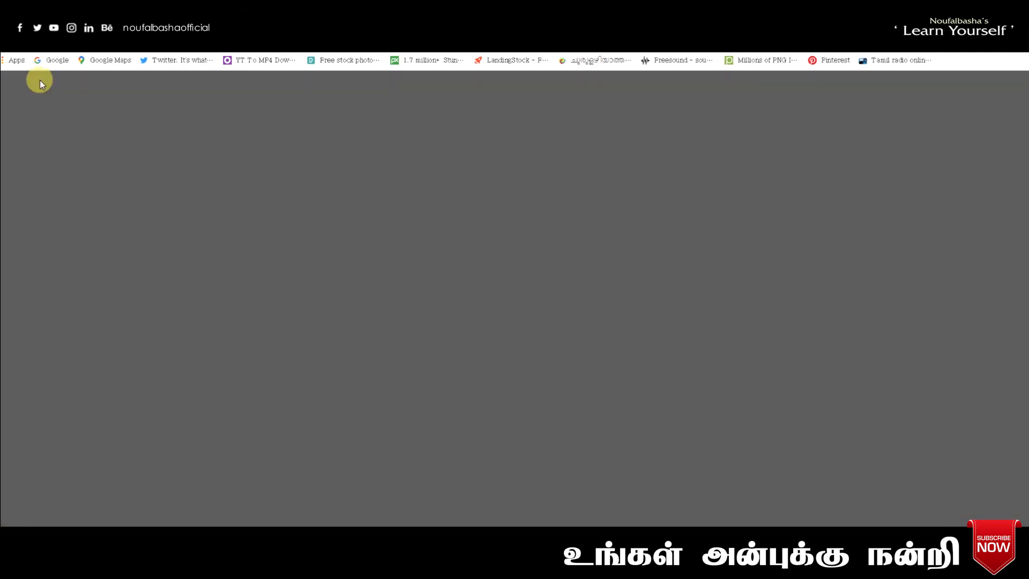
pyautogui.click(108, 61)
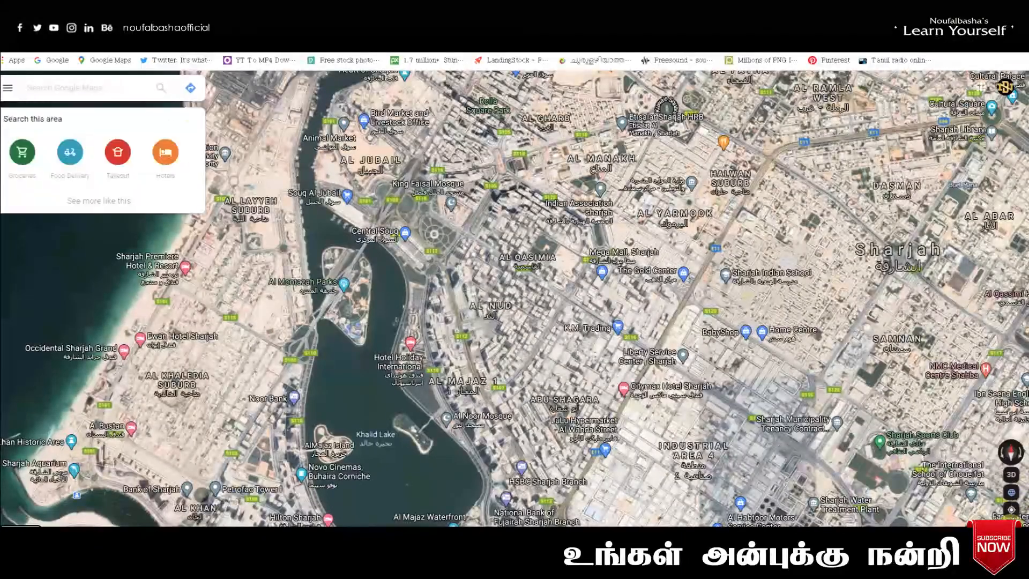
# - Locate Take Home Cafe on the map and copy its goo.gl/maps share link
pyautogui.scroll(2, 519, 325)
pyautogui.scroll(5, 519, 325)
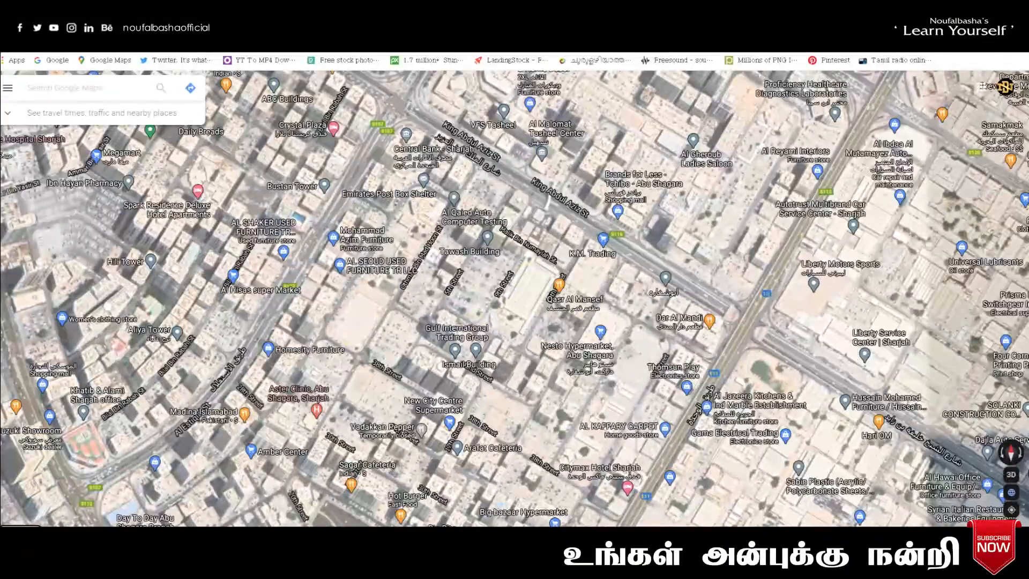
pyautogui.scroll(2, 384, 205)
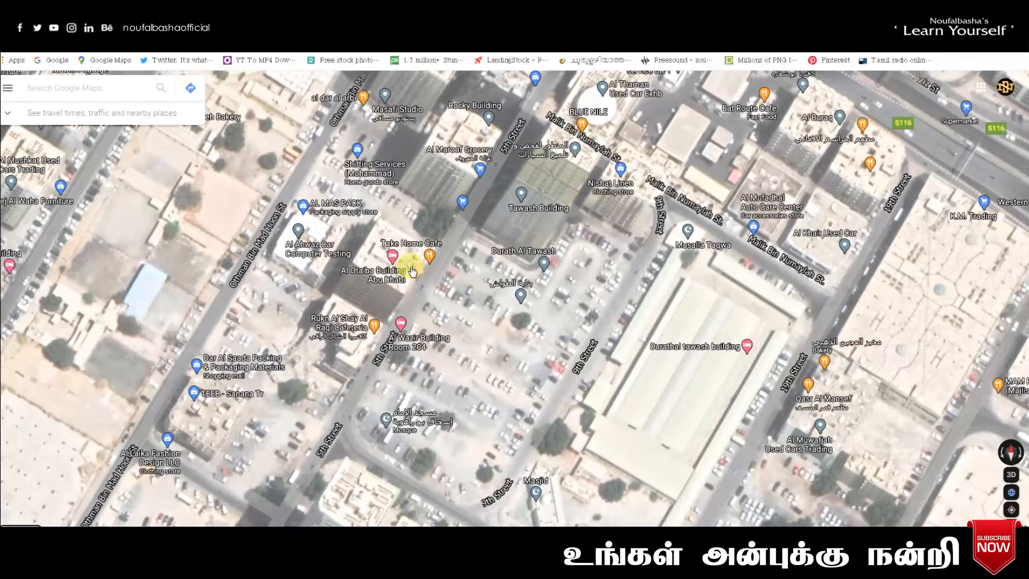
pyautogui.moveTo(417, 248)
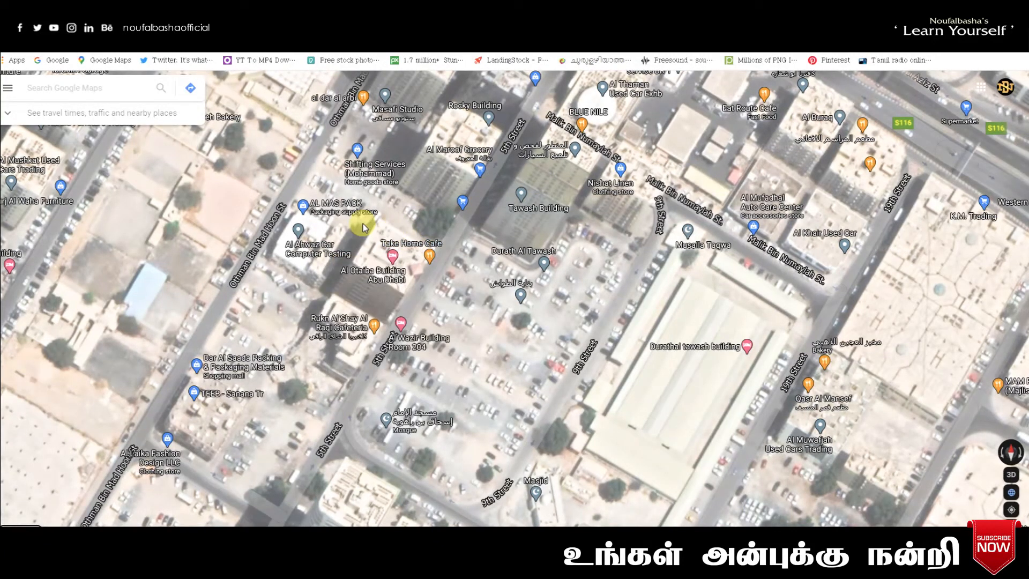
pyautogui.click(464, 227)
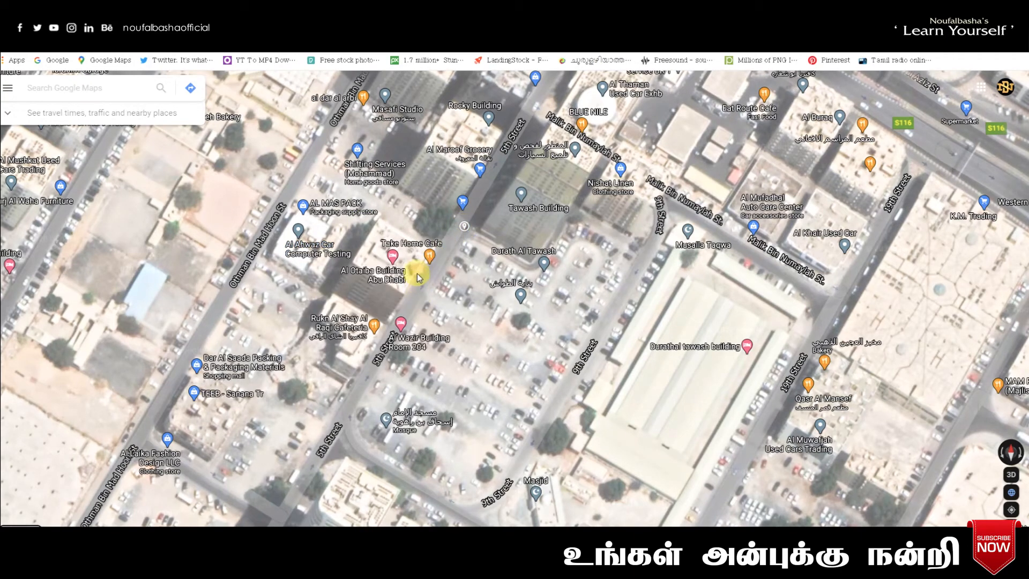
pyautogui.click(430, 256)
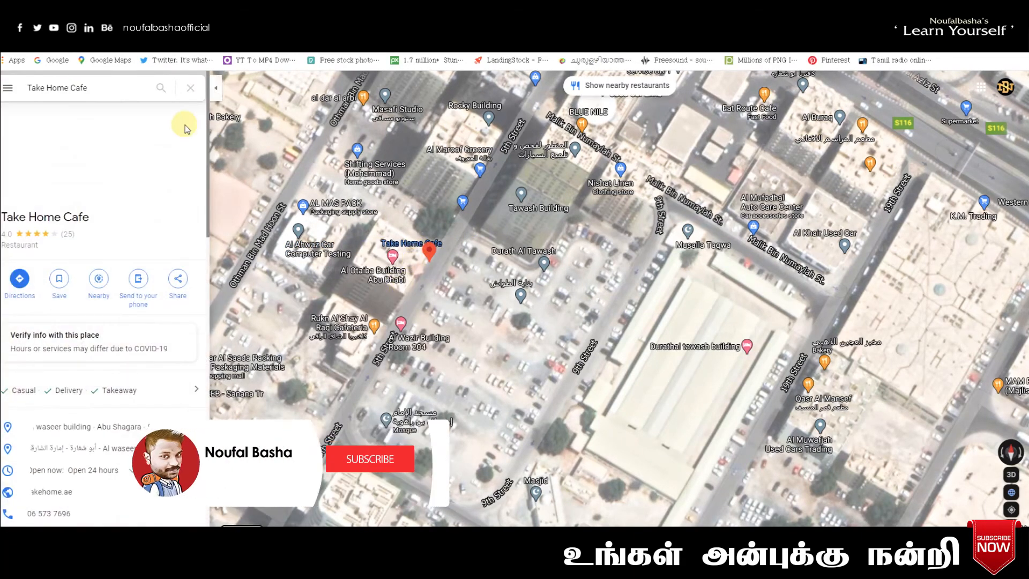
pyautogui.click(178, 286)
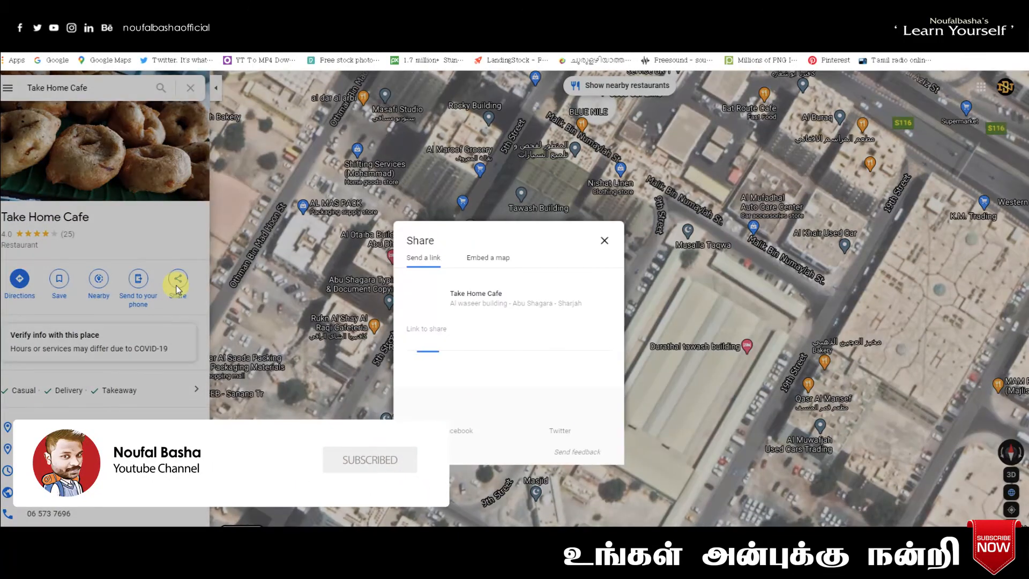
pyautogui.moveTo(538, 343); pyautogui.dragTo(447, 346)
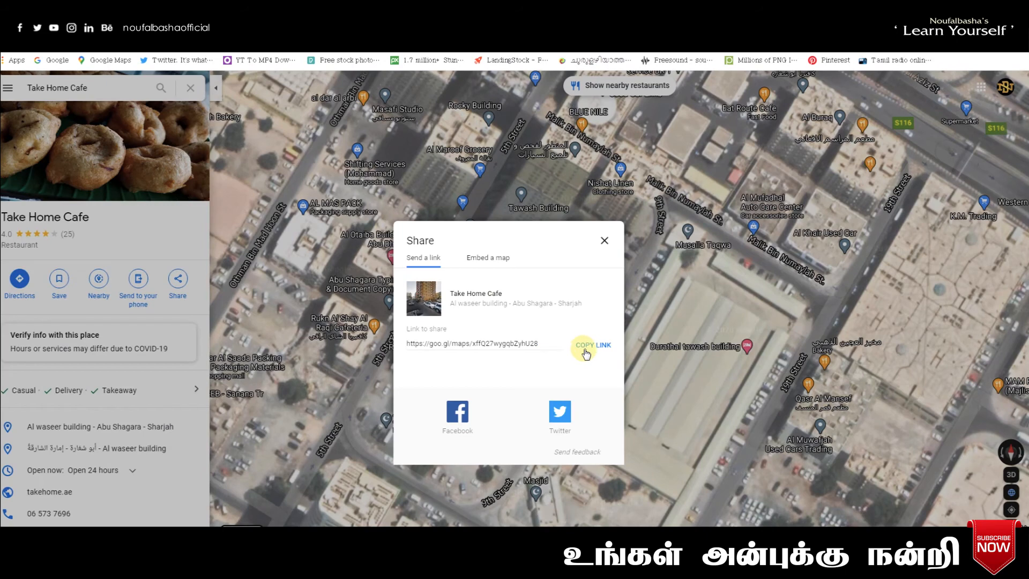
pyautogui.click(585, 351)
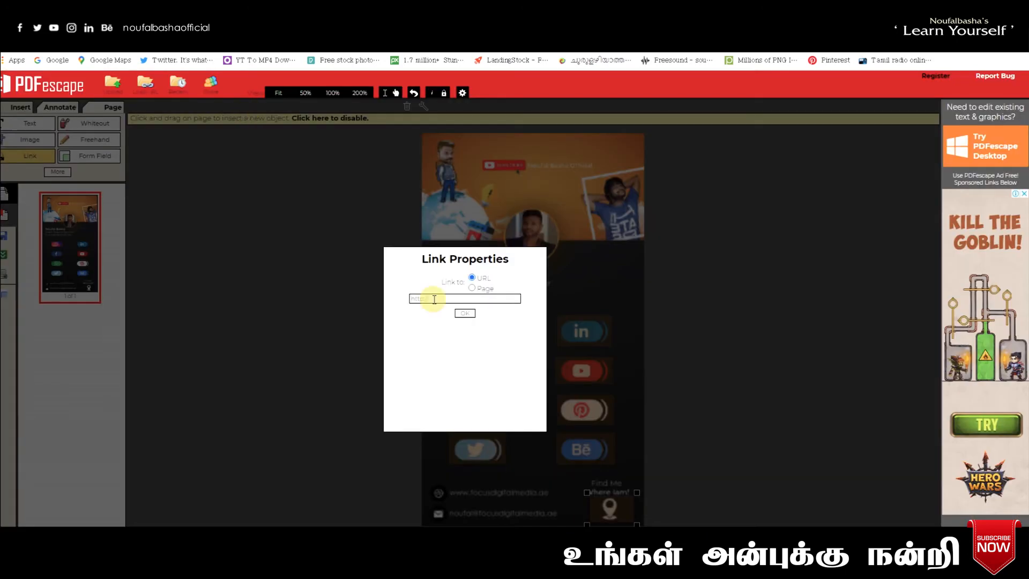
# - Set the Take Home Cafe share link as the pin's URL and draw a link area over the website line
pyautogui.hotkey('ctrl', 'v')
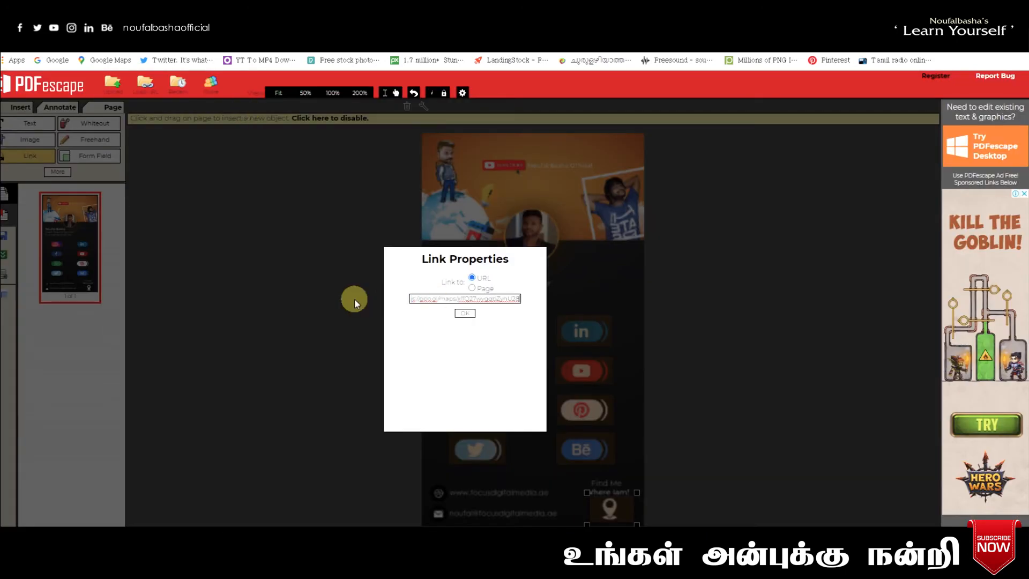
pyautogui.click(465, 314)
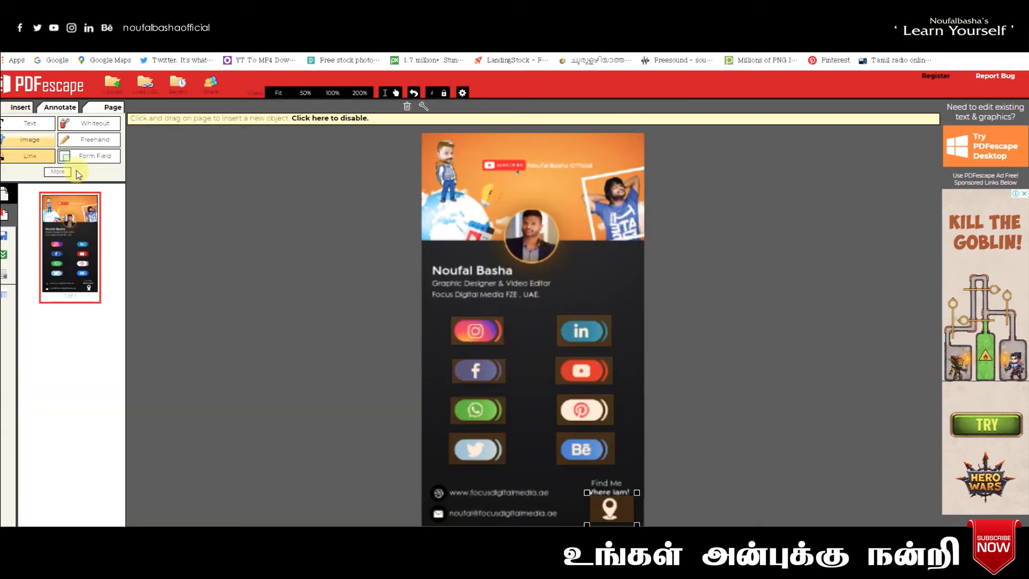
pyautogui.moveTo(449, 482); pyautogui.dragTo(556, 504)
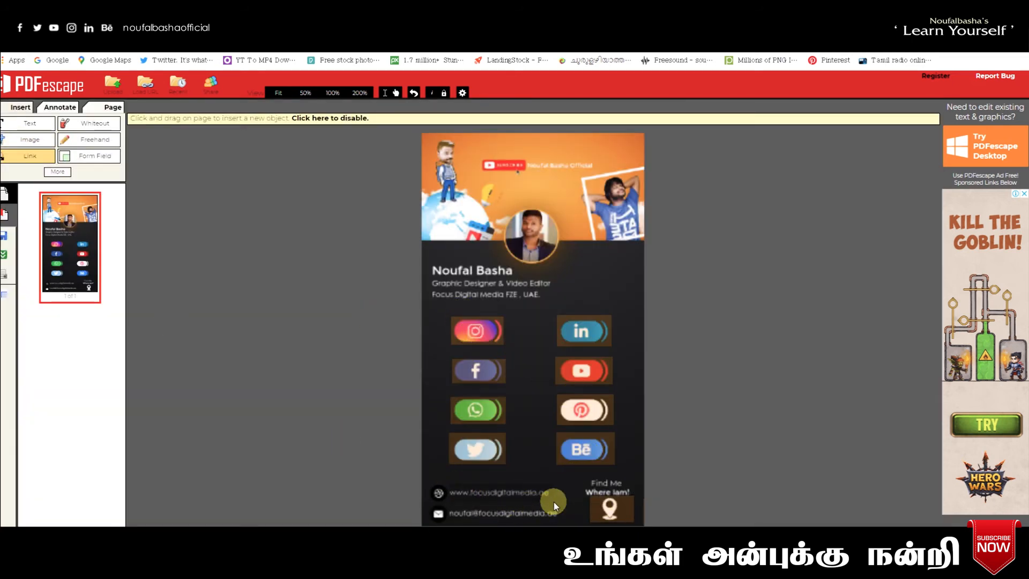
pyautogui.hotkey('ctrl', 't')
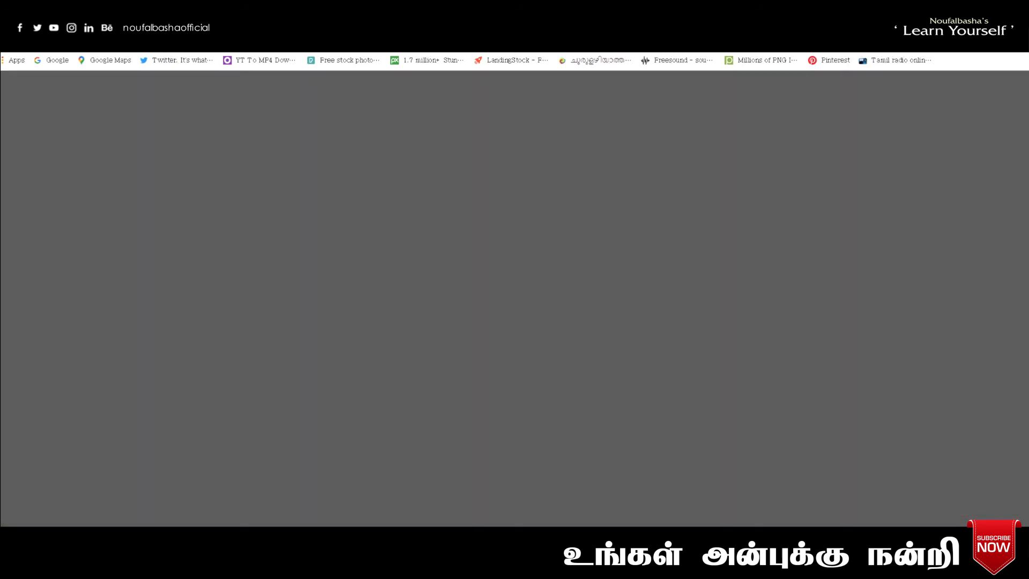
# - Open the Focus Digital Media website from the 'focus' suggestion and copy its address
pyautogui.write('focus')
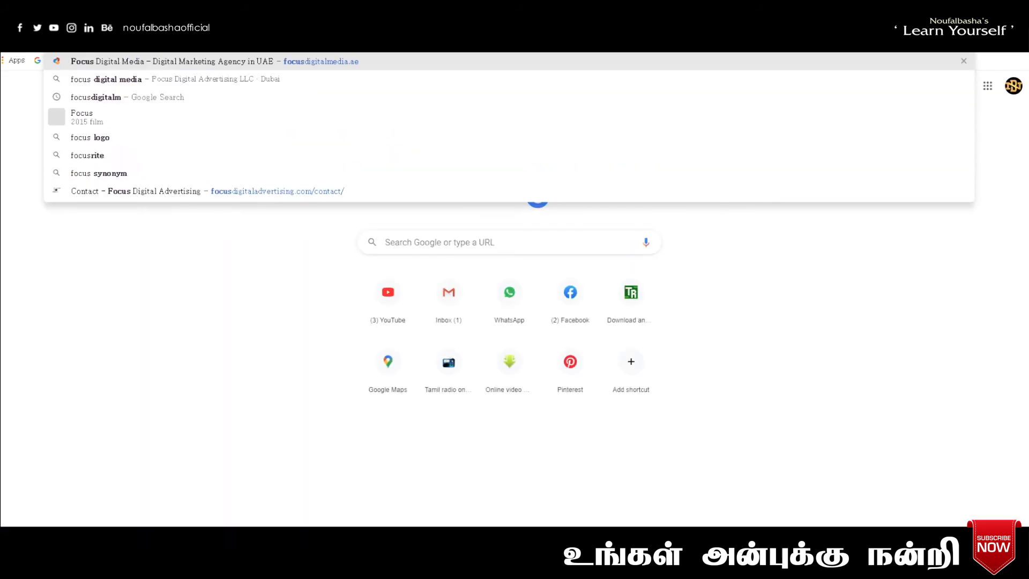
pyautogui.click(336, 60)
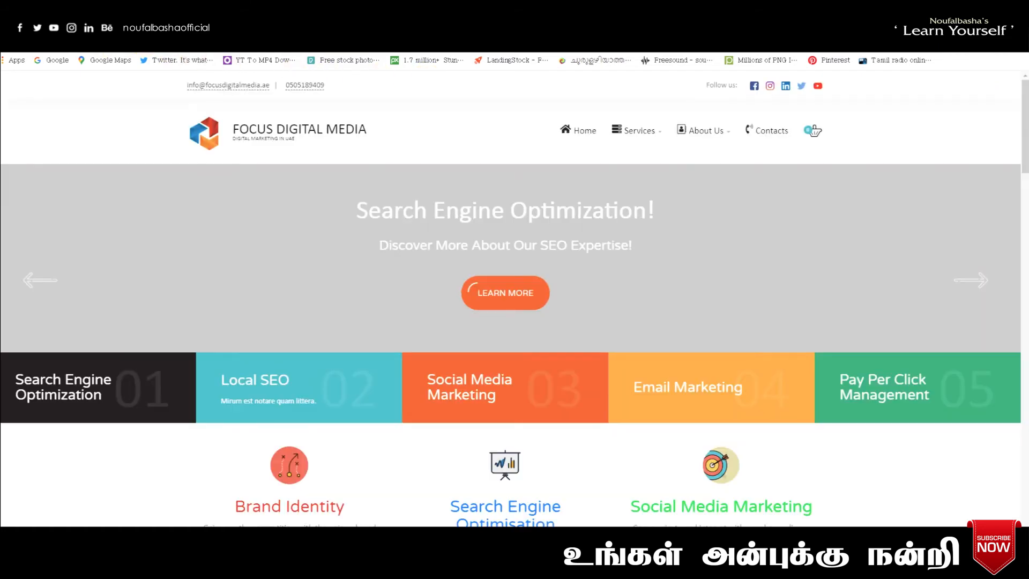
pyautogui.rightClick(82, 45)
pyautogui.click(104, 79)
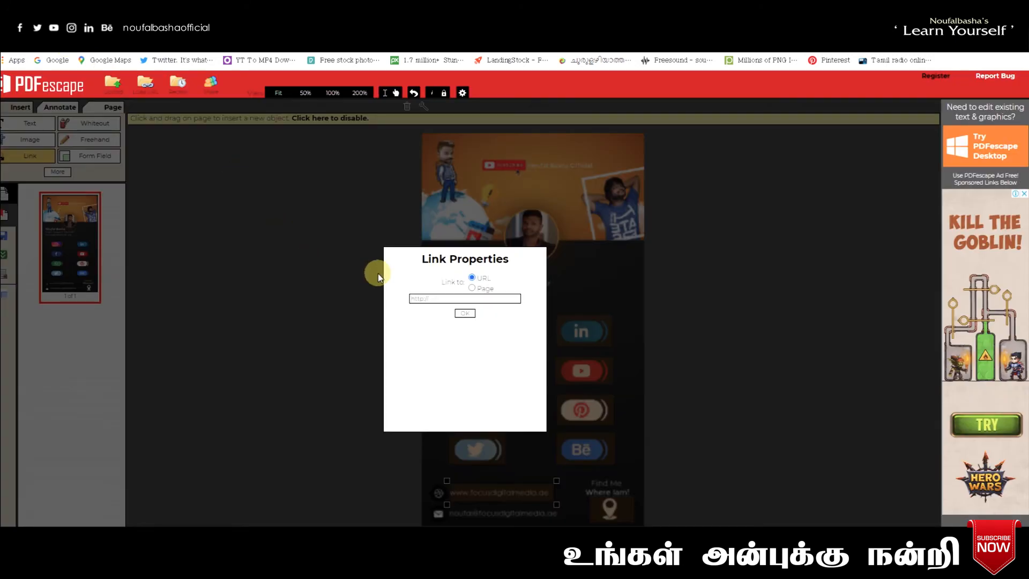
pyautogui.click(424, 298)
pyautogui.hotkey('ctrl', 'v')
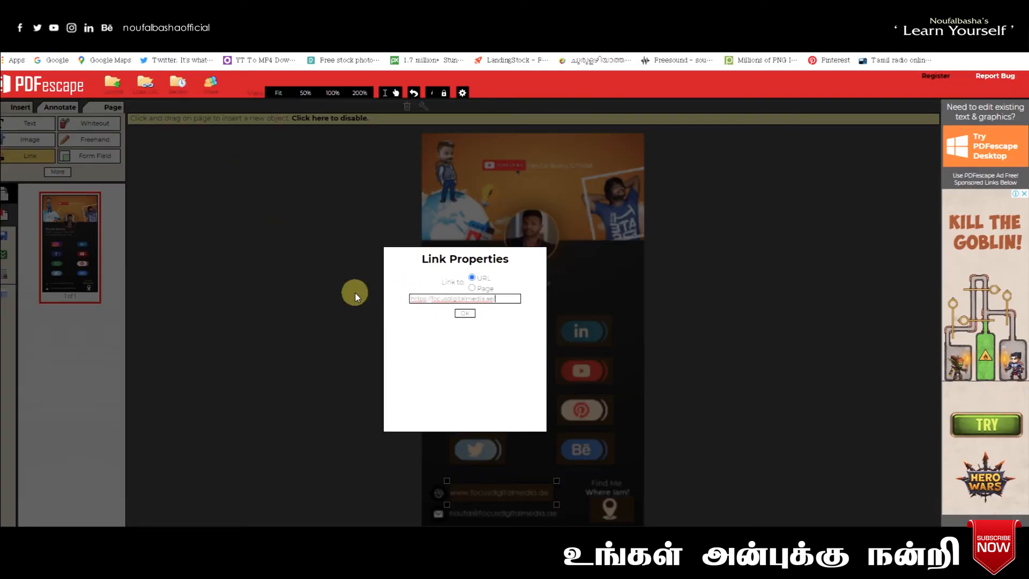
pyautogui.click(466, 314)
pyautogui.click(190, 304)
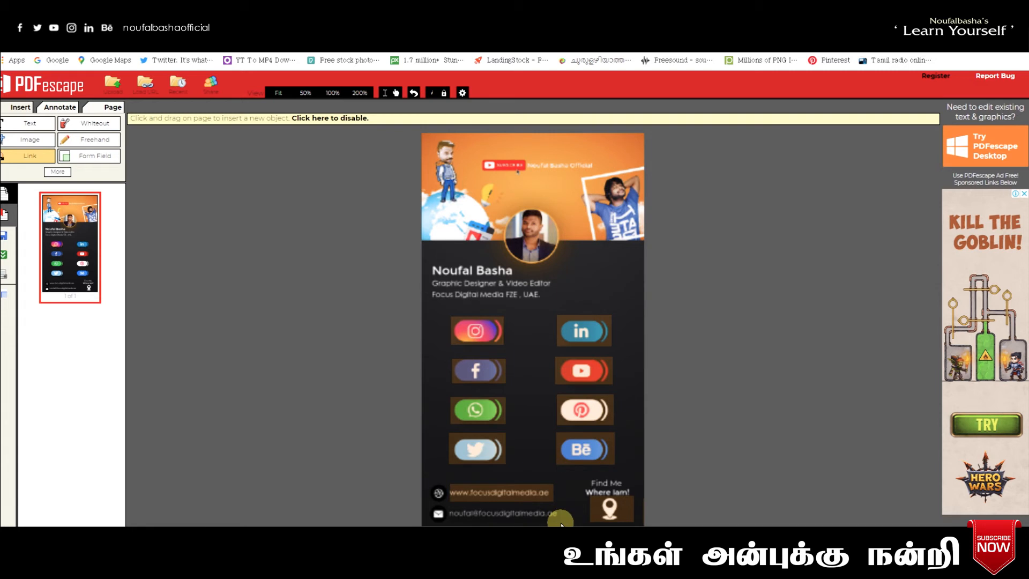
# - Link the e-mail line to a mailto: address with the owner's e-mail
pyautogui.moveTo(560, 522); pyautogui.dragTo(563, 525)
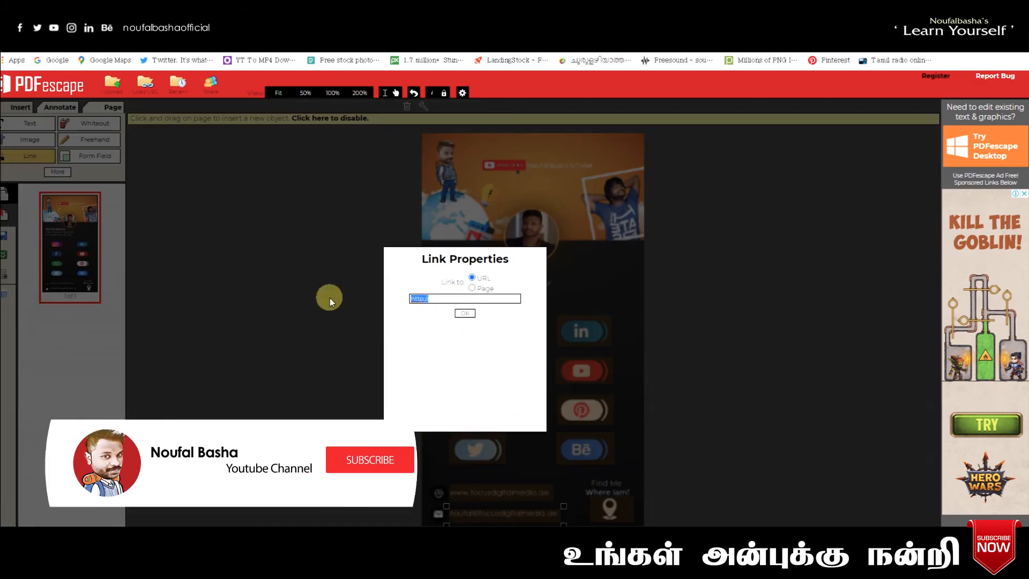
pyautogui.write('mai')
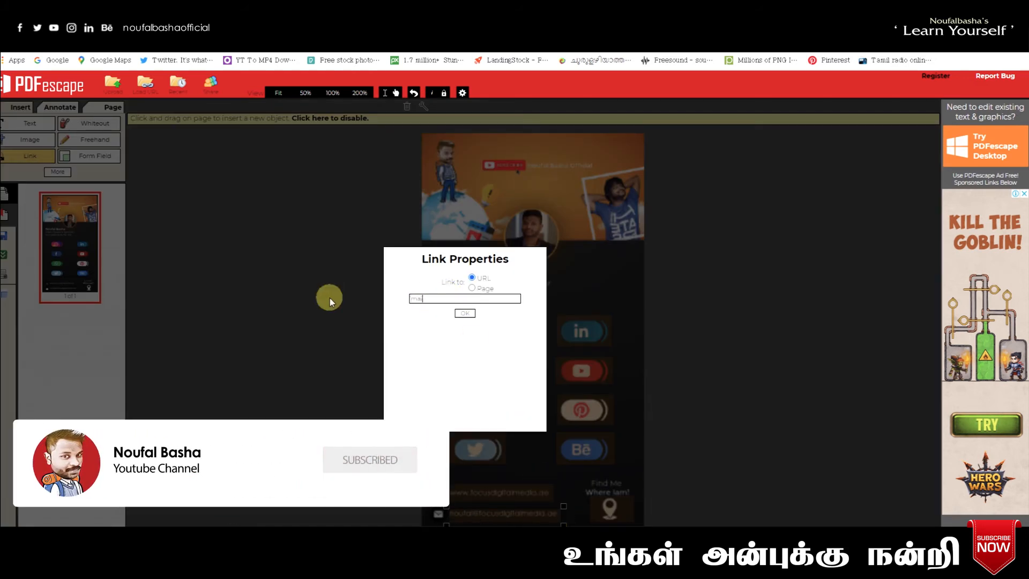
pyautogui.write('lto')
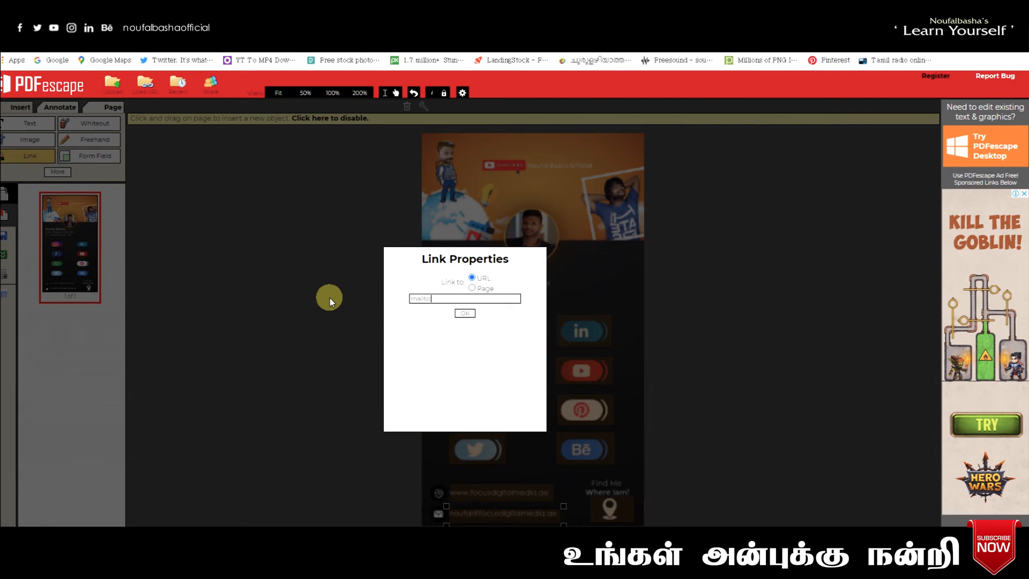
pyautogui.click(465, 314)
pyautogui.click(681, 378)
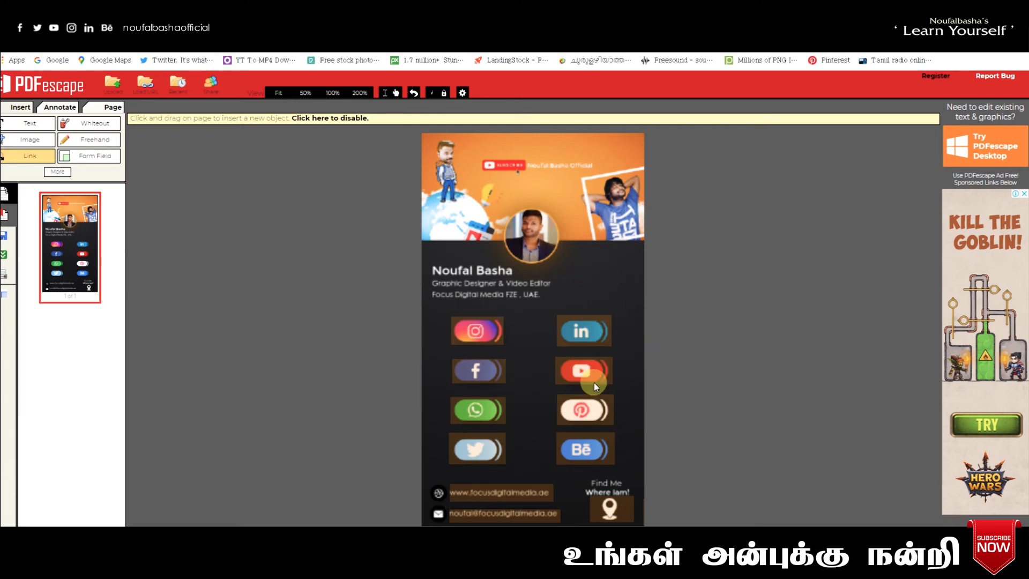
# - Save and download the linked card, then open the downloaded visiting card PDF
pyautogui.click(9, 259)
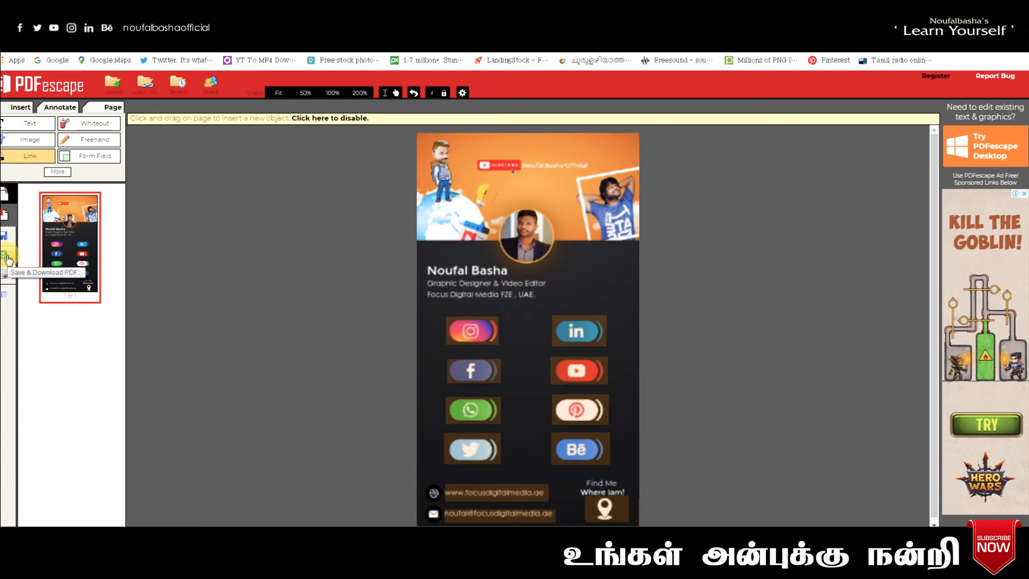
pyautogui.click(100, 539)
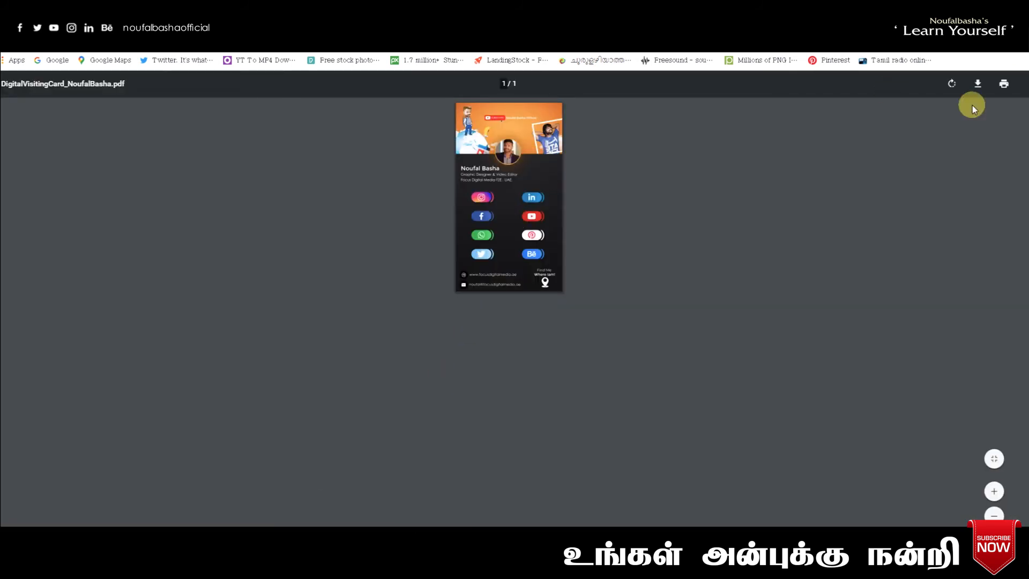
# - Fit the whole card in the viewer and test its Instagram icon link
pyautogui.click(995, 492)
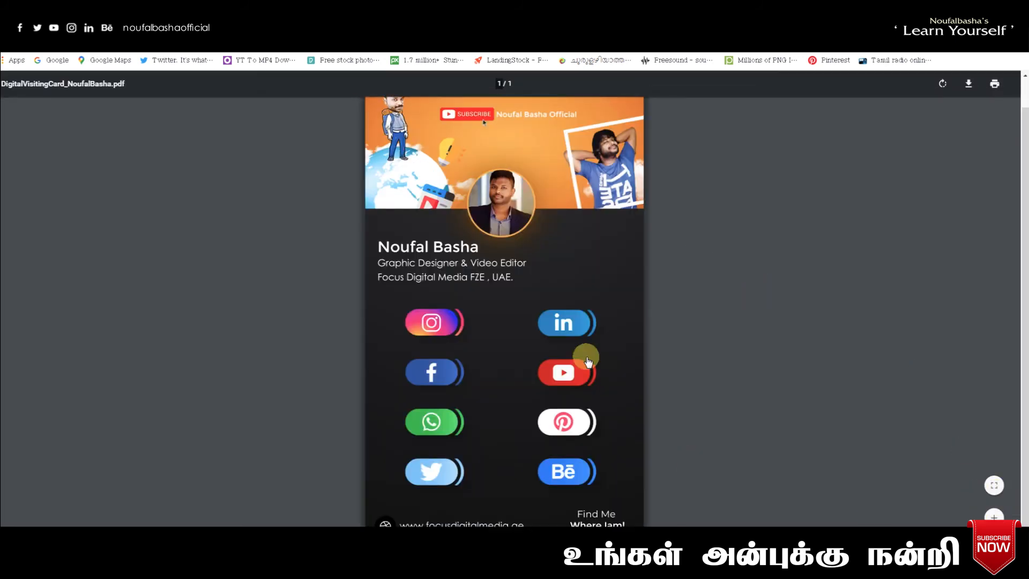
pyautogui.hotkey('ctrl', '-')
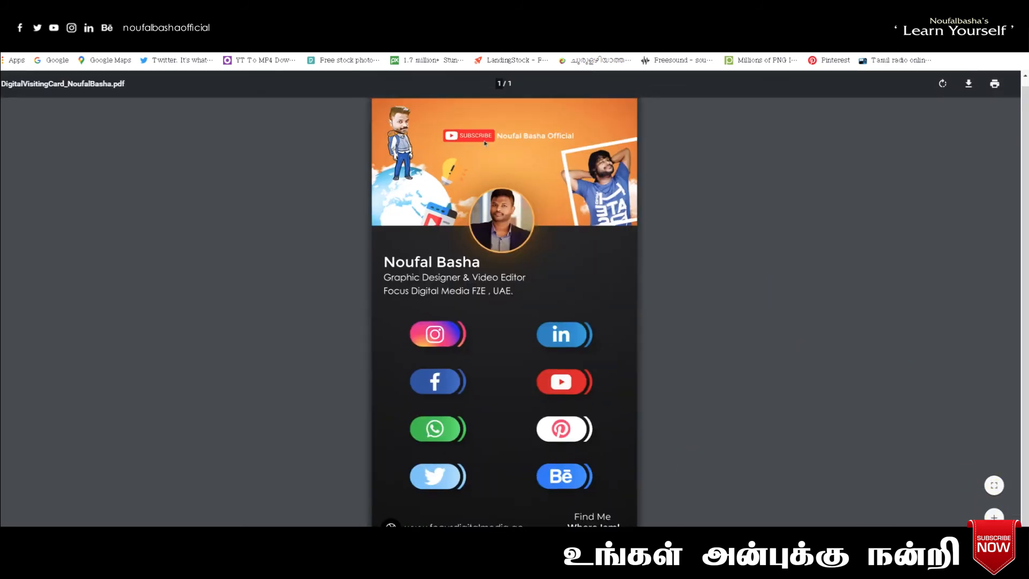
pyautogui.hotkey('ctrl', '-')
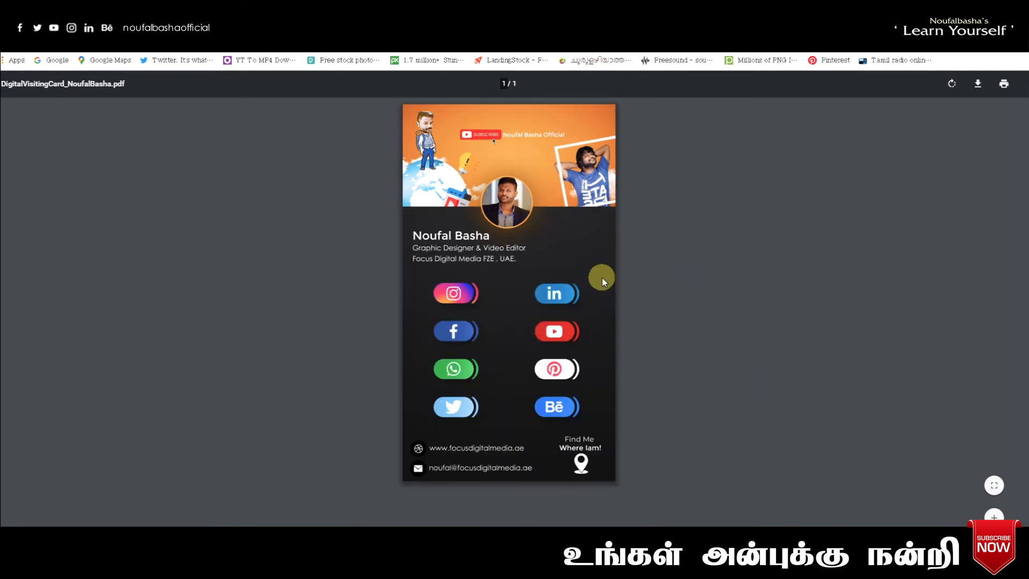
pyautogui.click(464, 296)
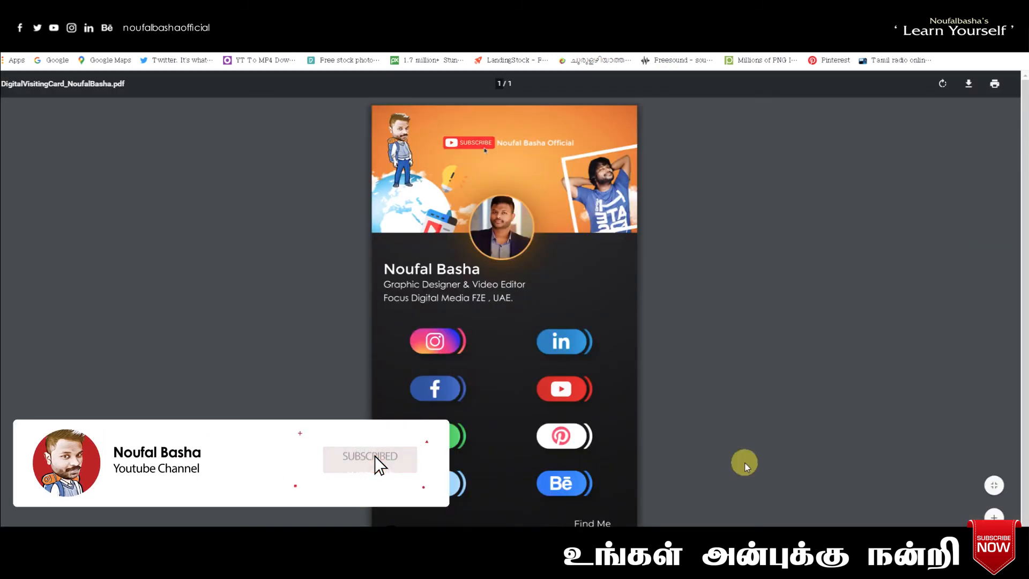
# - Open the Facebook and YouTube icon links in new tabs and check each page
pyautogui.rightClick(444, 385)
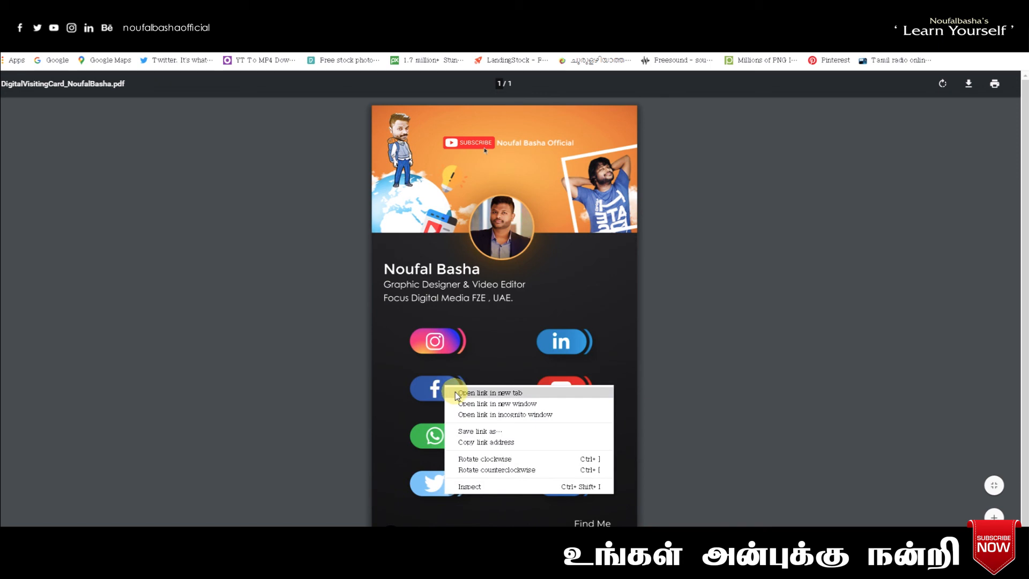
pyautogui.click(455, 393)
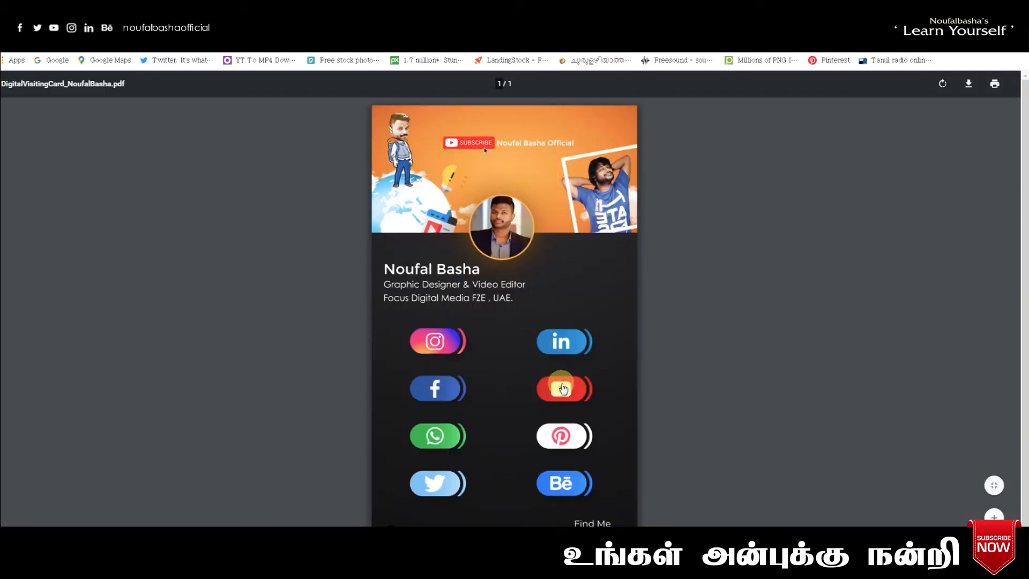
pyautogui.rightClick(563, 389)
pyautogui.click(573, 395)
pyautogui.hotkey('ctrl', 'Tab')
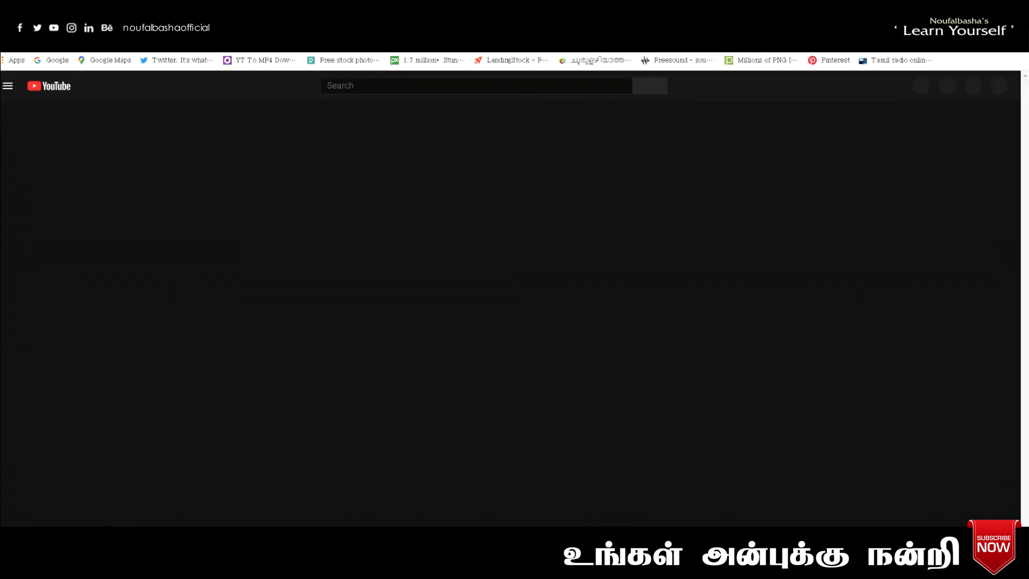
pyautogui.hotkey('ctrl', 'Tab')
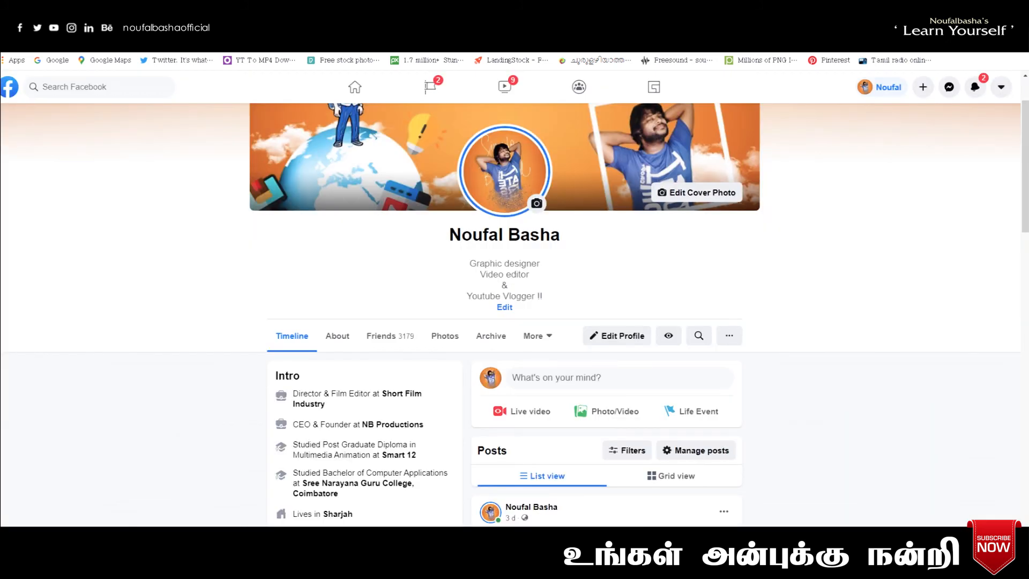
pyautogui.hotkey('ctrl', 'Tab')
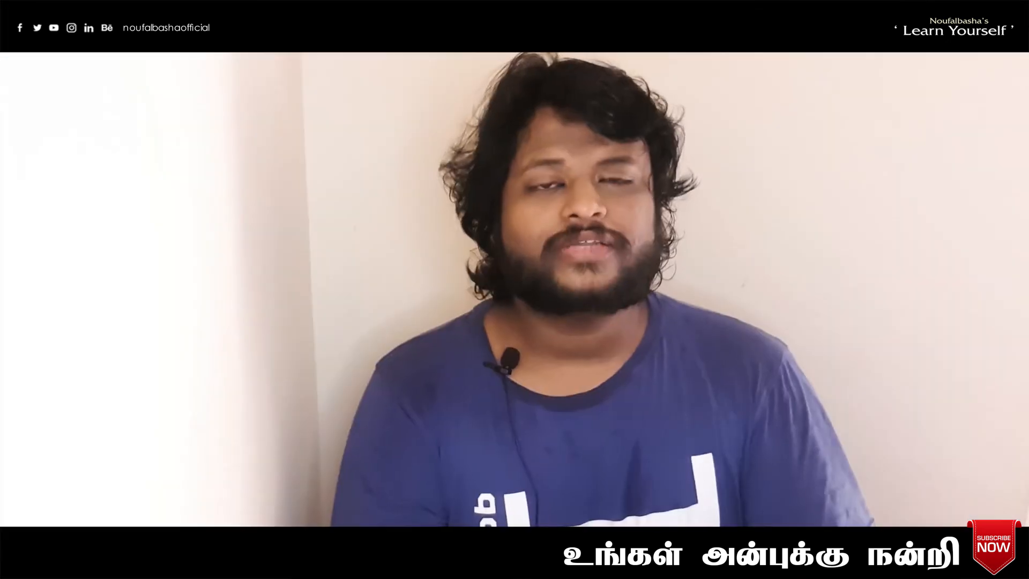